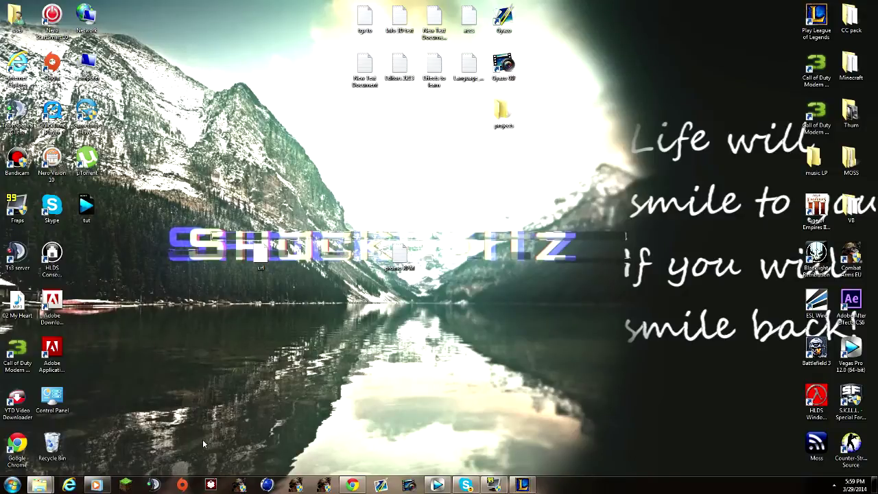
Step: Play the "effect test" clip in stages up to about 00:11 to examine the kill effects, and close the player
left_click(100, 486)
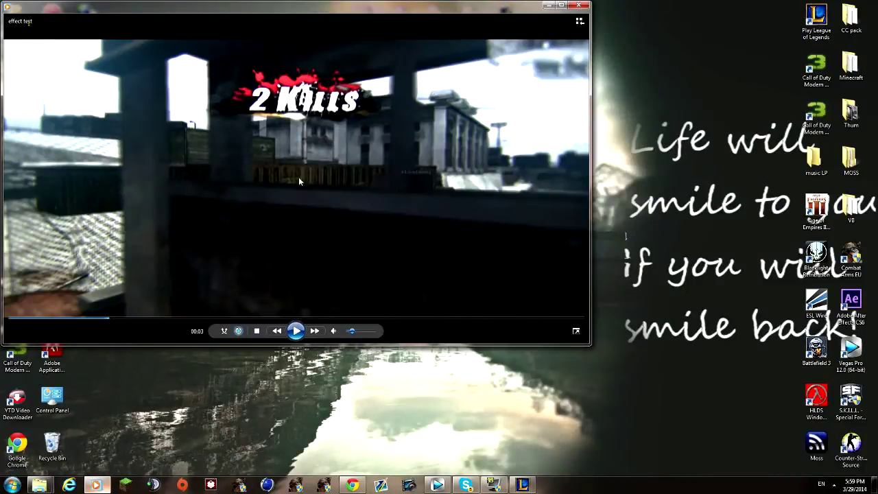
left_click(297, 334)
left_click(298, 339)
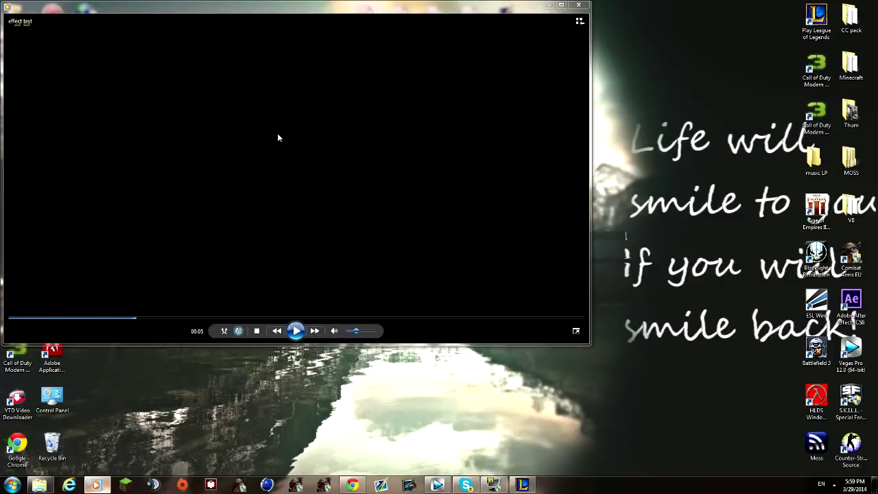
left_click(295, 331)
left_click(175, 318)
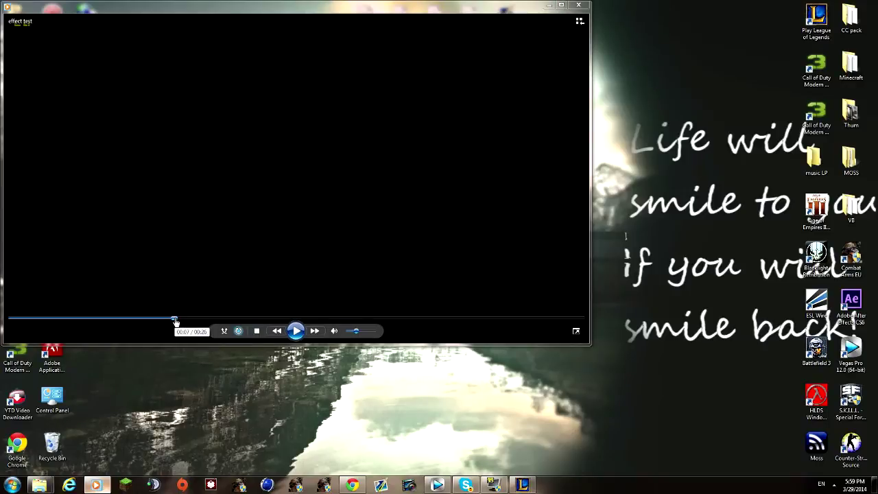
left_click(297, 331)
left_click(296, 331)
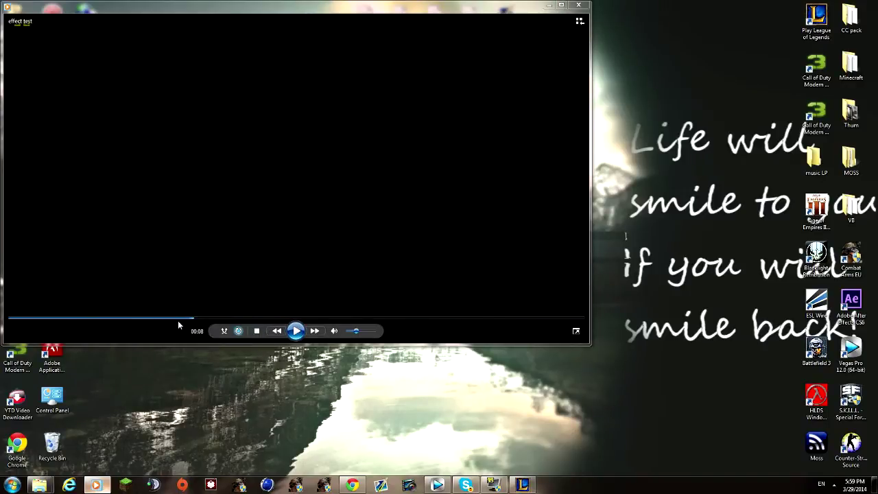
left_click(297, 333)
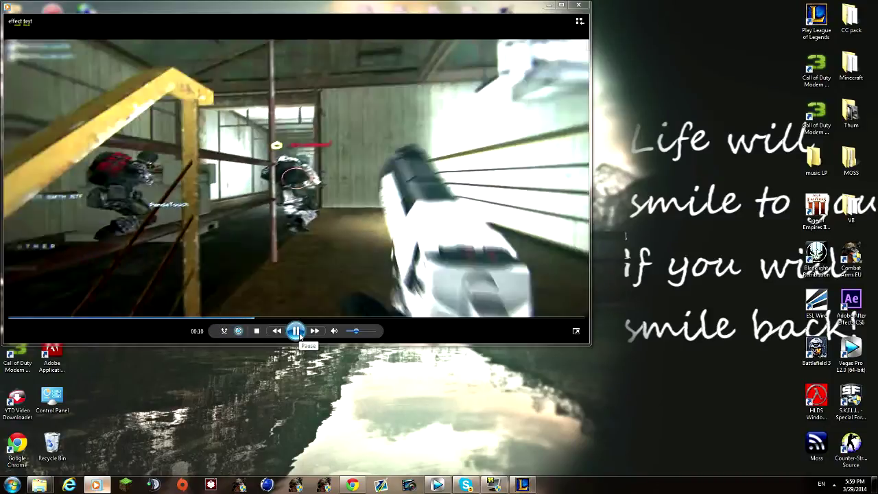
left_click(296, 331)
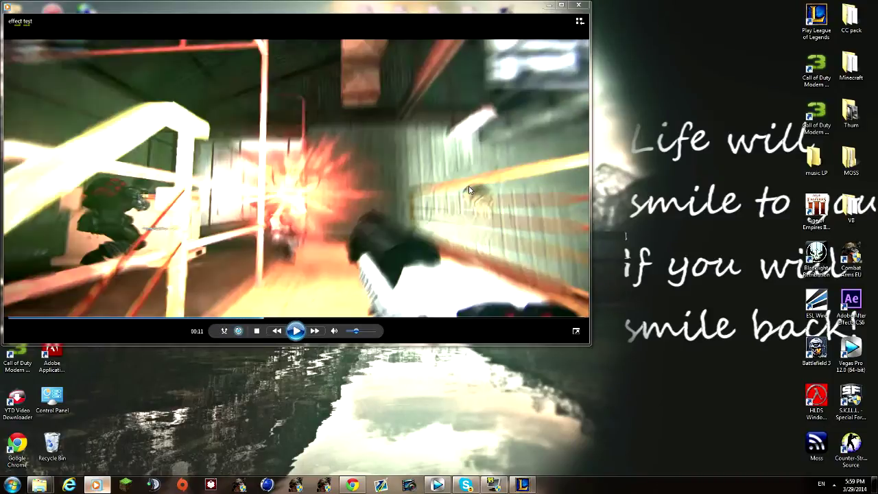
left_click(578, 7)
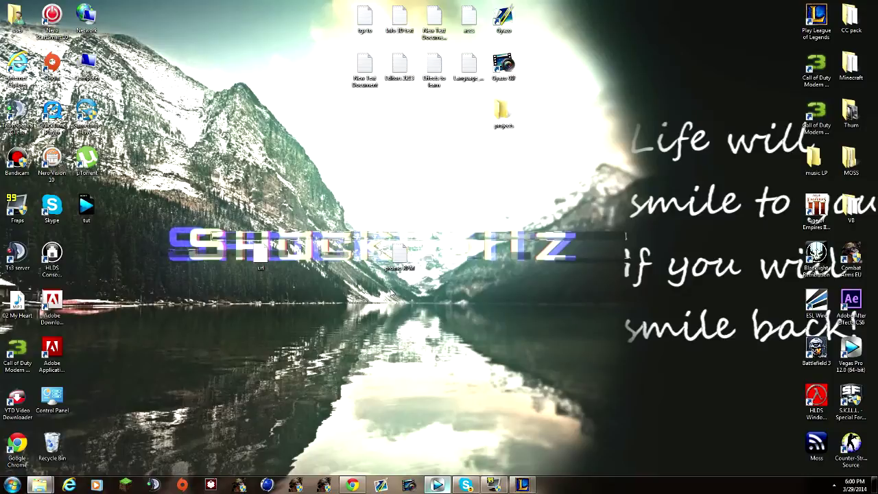
Step: Switch to Vegas Pro and play the clip to locate the sniper shot near 00:00:04.01
left_click(437, 485)
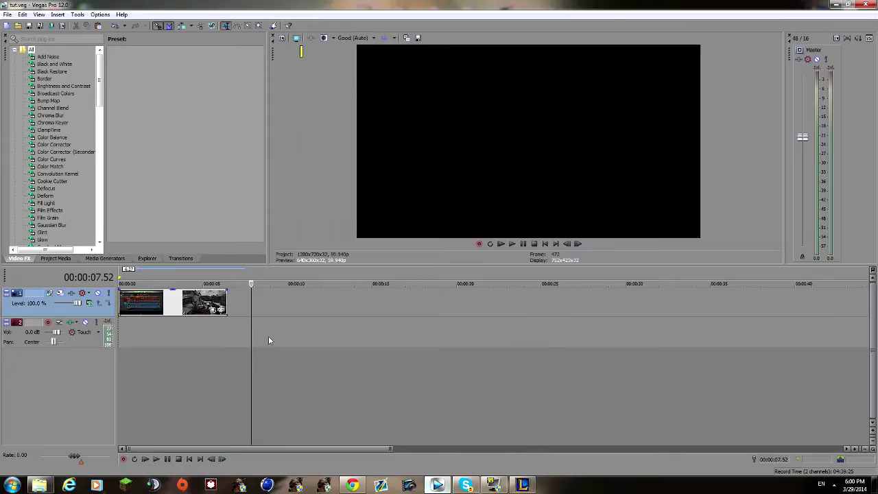
left_click(165, 310)
key("Right")
key("Right")
key("Right")
key("Right")
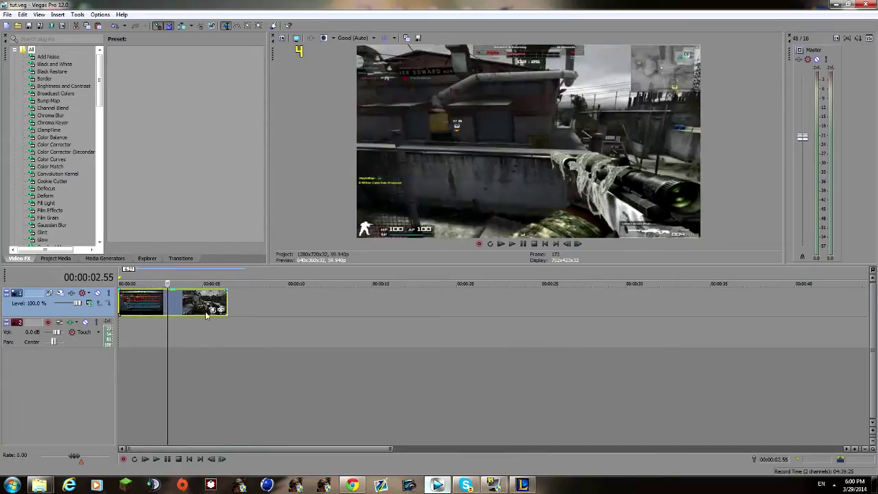
key("space")
scroll(206, 314, "up", 5)
scroll(211, 310, "down", 3)
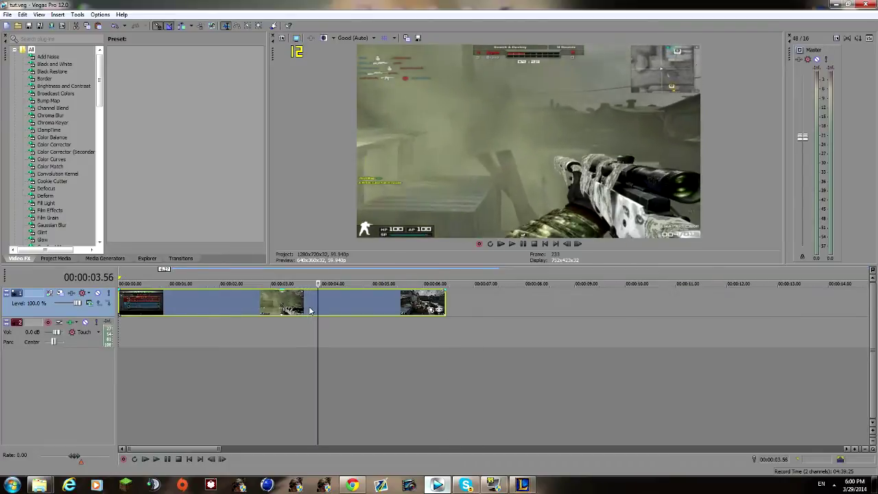
scroll(330, 308, "up", 5)
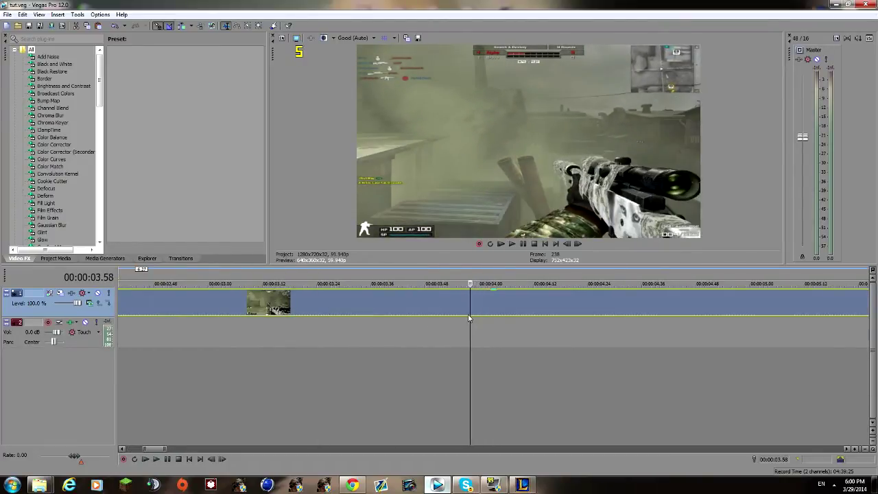
scroll(468, 318, "down", 5)
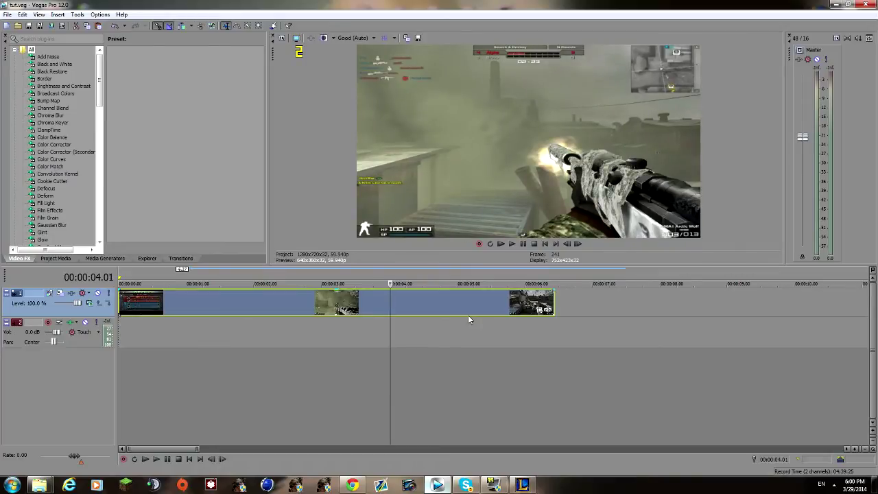
Step: Split the clip at the muzzle flash frame, 00:00:04.01, and delete the part before it
key("Right")
key("Right")
key("Right")
key("Right")
key("Left")
key("Left")
key("Left")
key("Left")
key("Left")
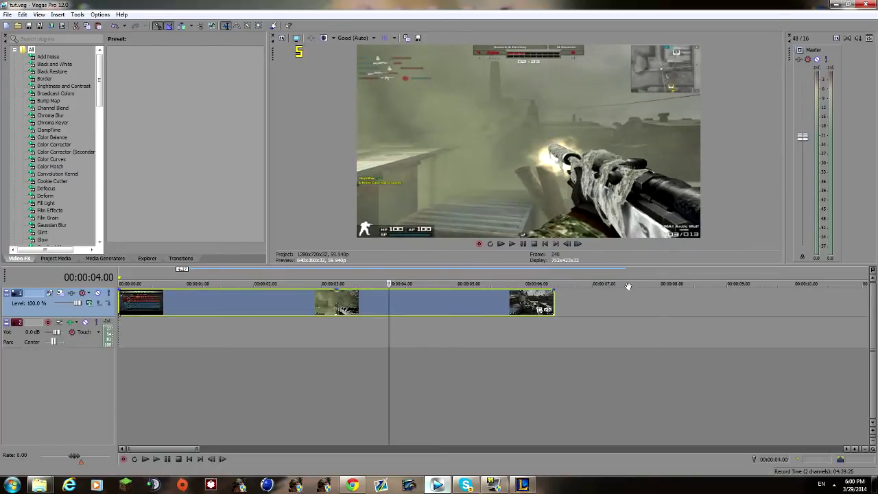
key("Right")
key("s")
left_click(333, 304)
key("Delete")
Step: Move the remaining clip to the start of the timeline and put the playhead on its first frame
left_click(395, 305)
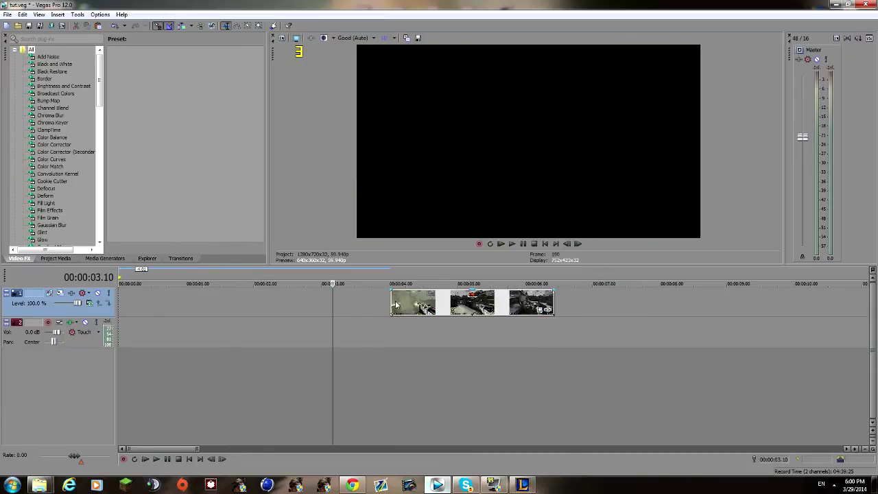
left_click_drag(395, 305, 123, 305)
right_click(386, 299)
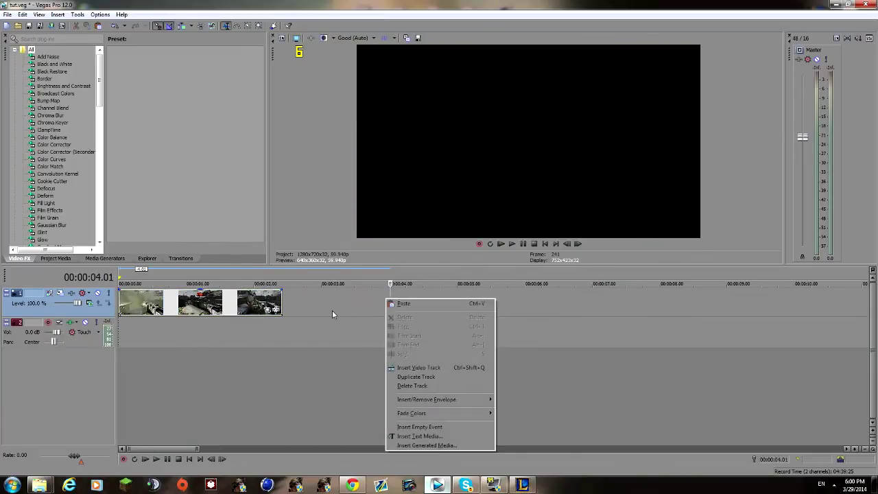
left_click(333, 311)
left_click(195, 302)
left_click(120, 301)
key("Right")
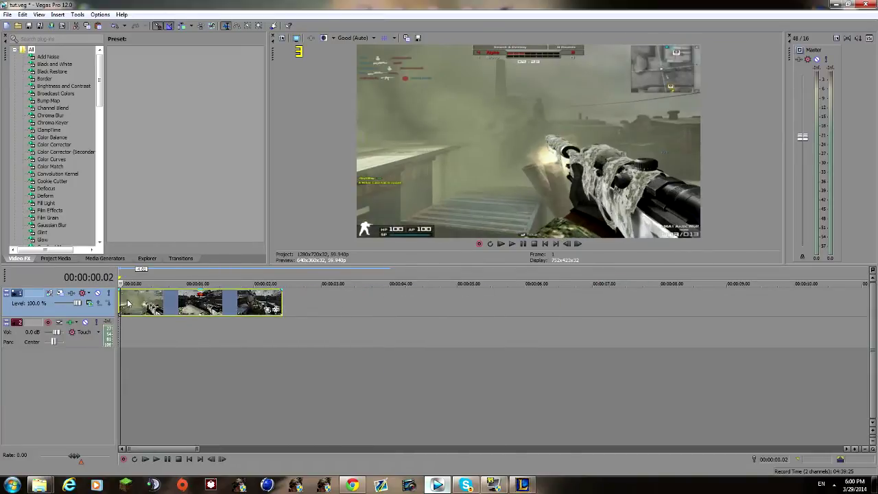
key("Left")
Step: Delete the empty audio track and insert a new video track above the clip's track
left_click(57, 125)
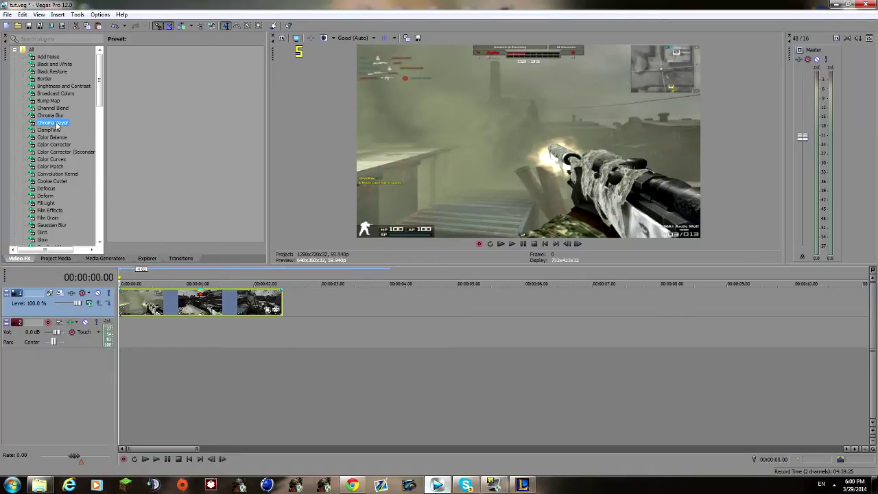
left_click(52, 108)
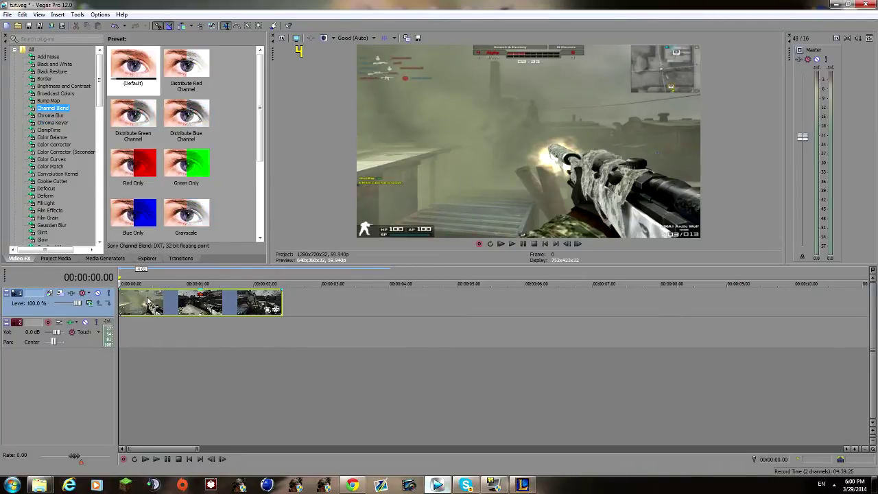
right_click(303, 331)
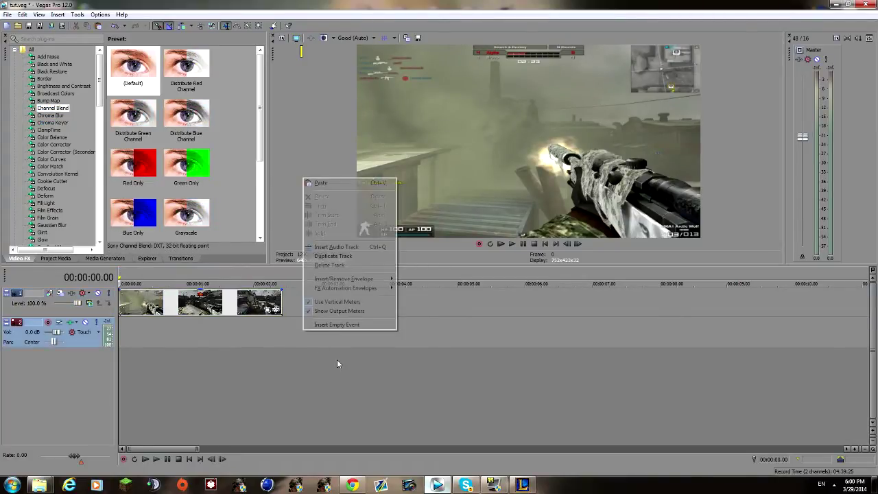
left_click(348, 265)
right_click(315, 298)
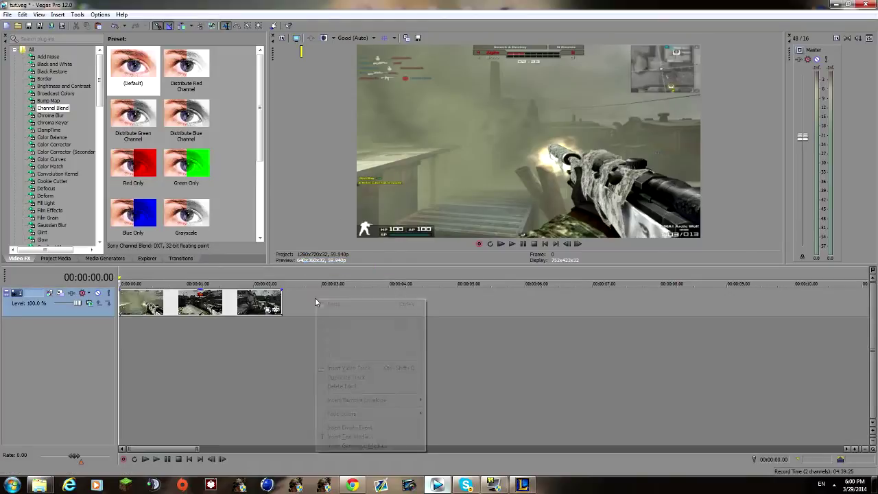
left_click(357, 369)
left_click(121, 321)
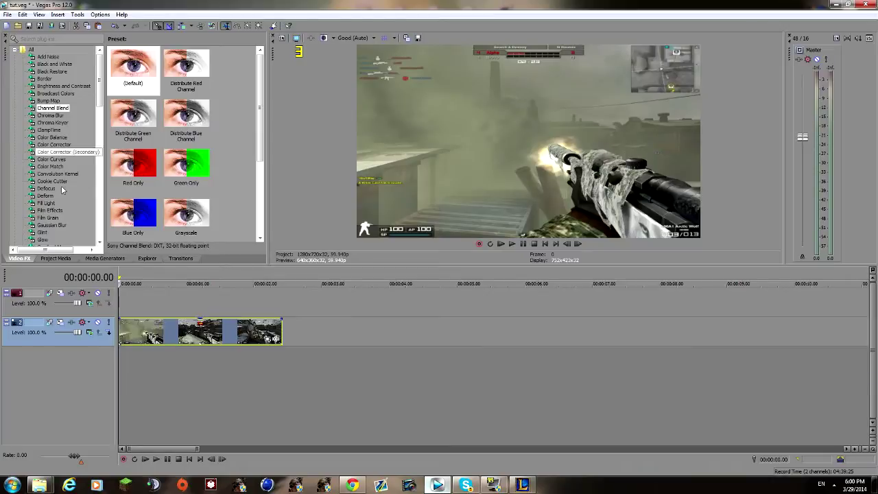
Step: Apply the Black and White effect with the (Default) preset to the clip
scroll(61, 185, "down", 8)
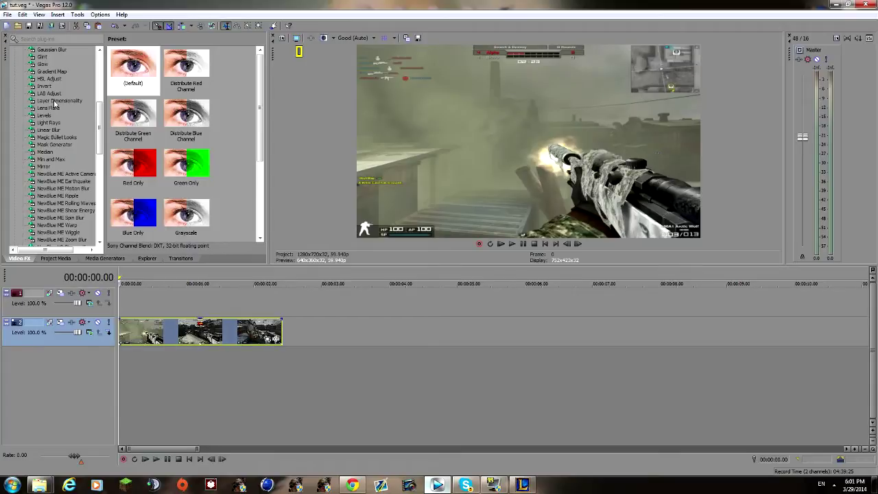
scroll(67, 103, "up", 5)
scroll(67, 103, "up", 3)
left_click(66, 71)
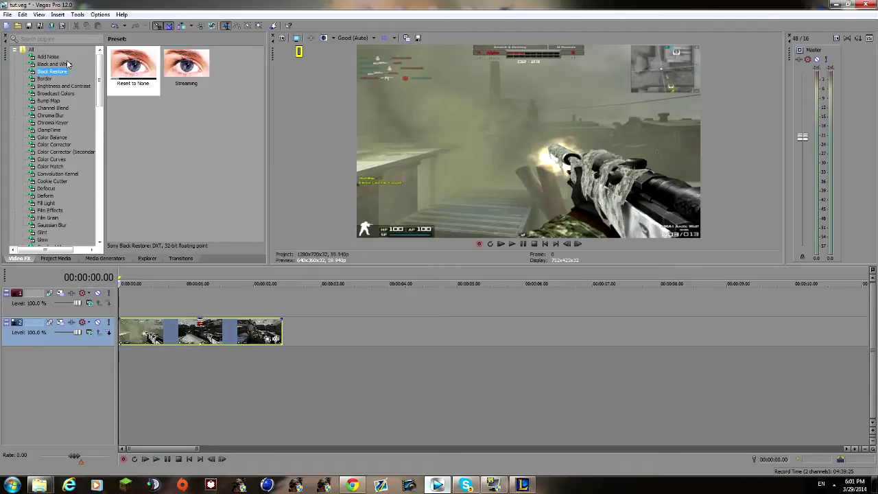
left_click(65, 64)
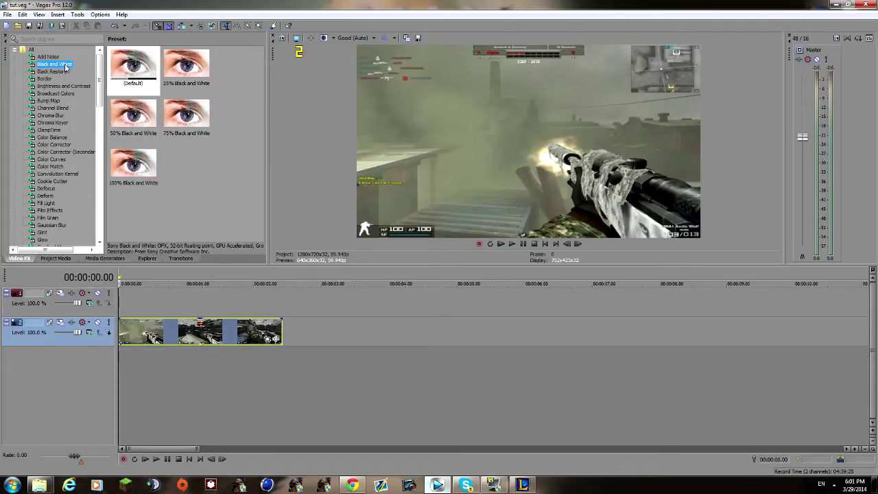
left_click(137, 80)
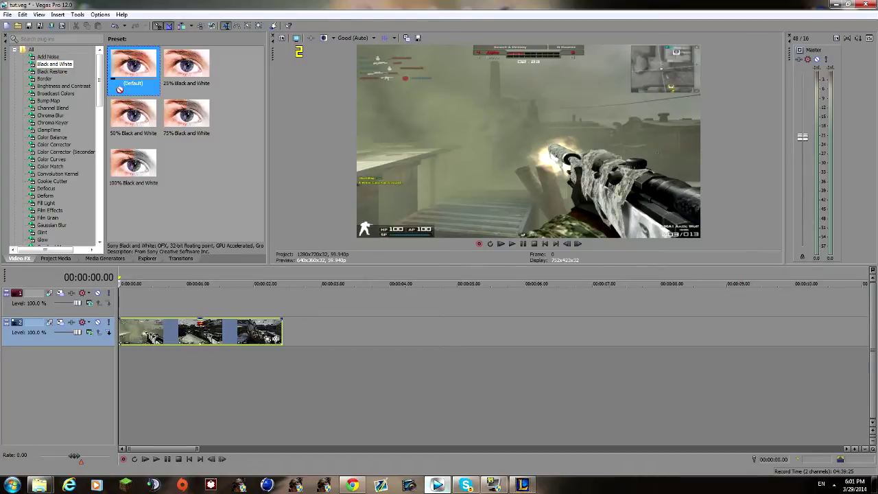
left_click(56, 66)
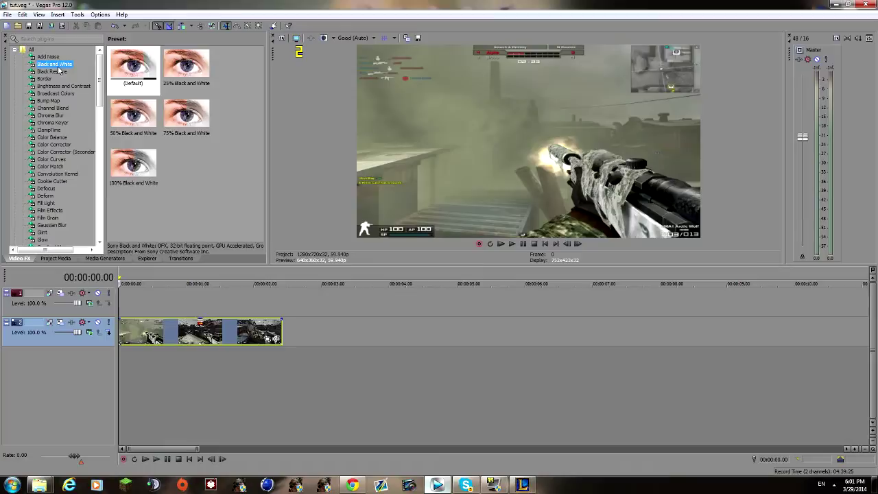
left_click_drag(134, 71, 137, 338)
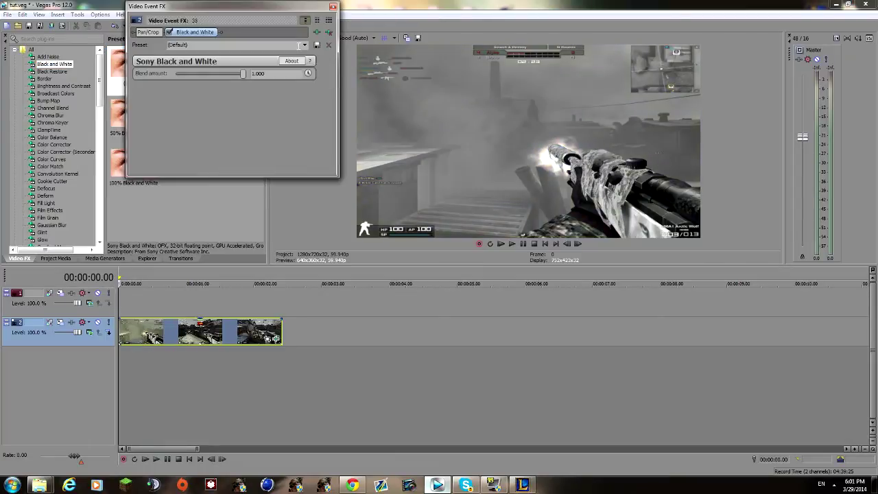
left_click(333, 6)
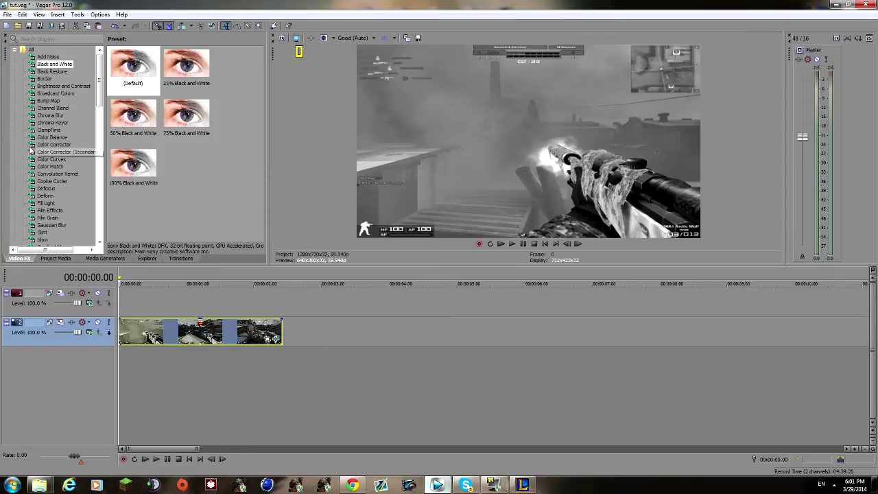
Step: Add the Levels effect with the custom preset 11 to the clip
scroll(49, 137, "down", 4)
scroll(50, 140, "down", 2)
left_click(43, 159)
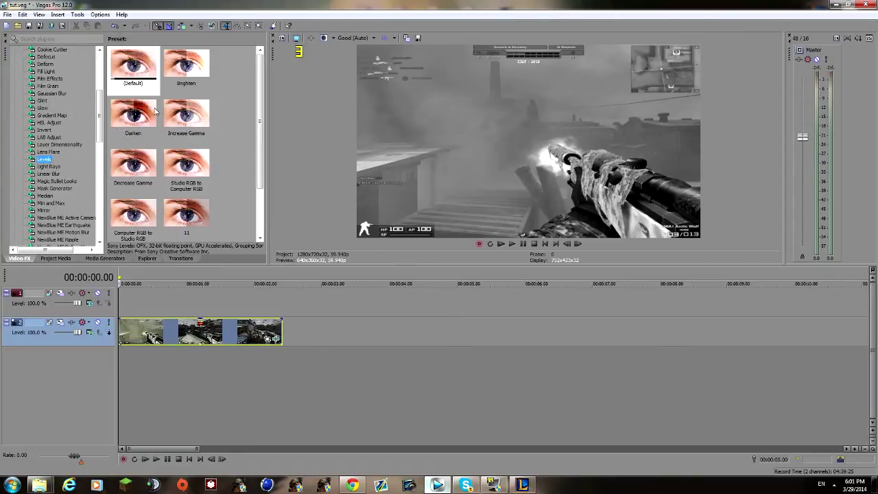
scroll(261, 98, "down", 2)
left_click_drag(186, 165, 133, 316)
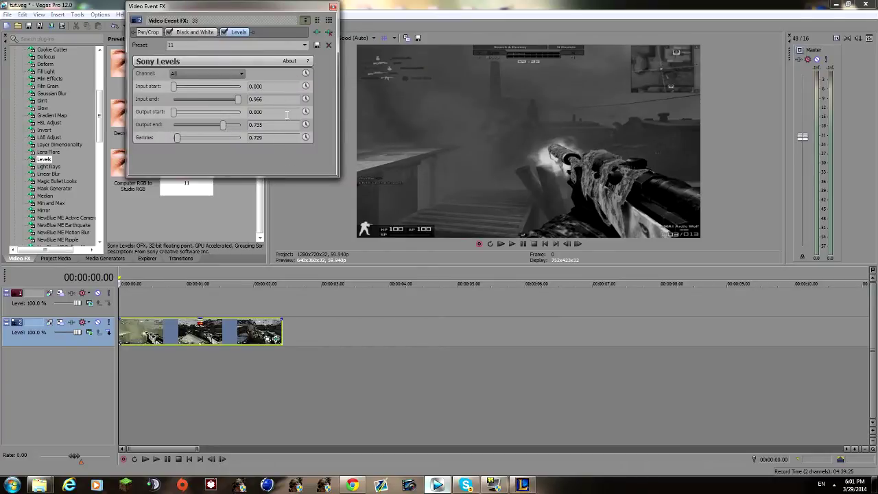
left_click(333, 7)
Step: Preview the darkened black-and-white clip from its start and return the playhead to the first frame
left_click(126, 324)
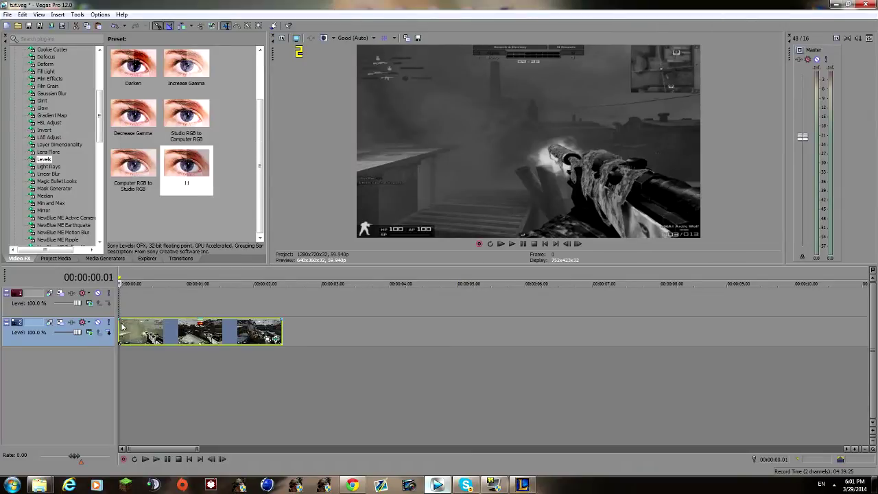
key("space")
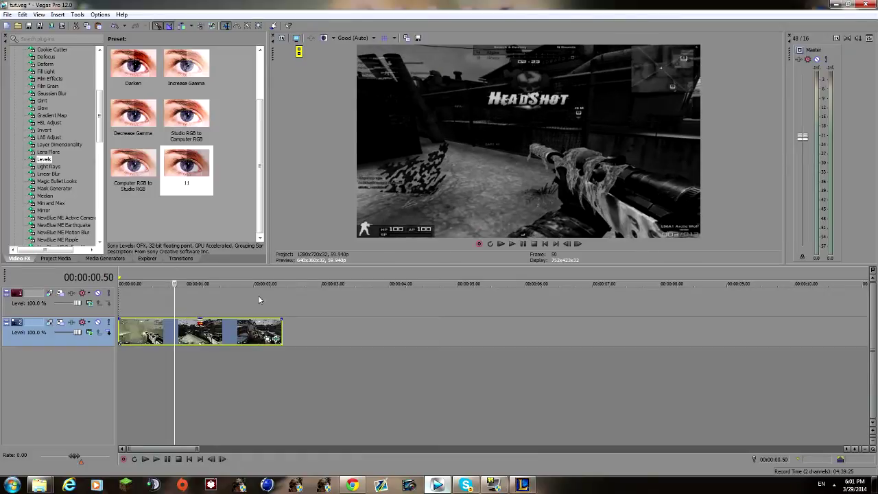
left_click(119, 330)
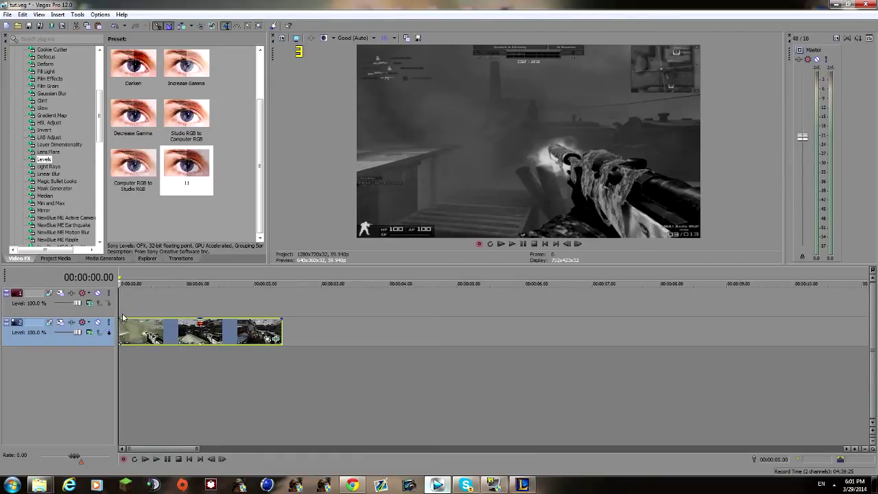
Step: Paste a copy of the clip onto the upper video track at the start, and return the playhead to 00:00:00.00
left_click(122, 308)
key("ctrl+v")
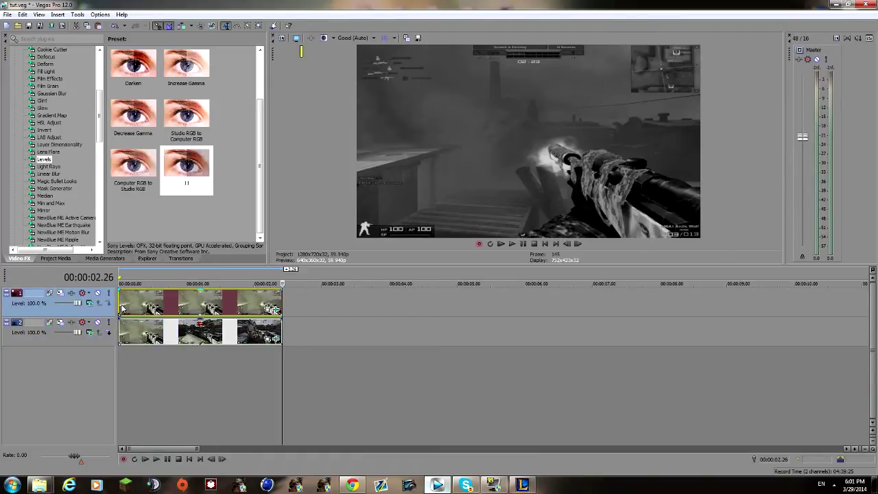
left_click(120, 307)
Step: Remove the Levels and Black and White effects from the clip on the upper video track
left_click(90, 304)
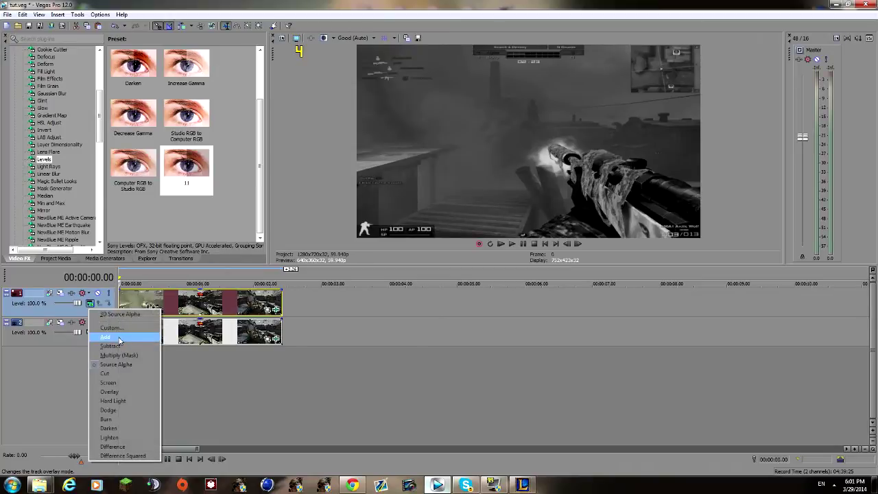
left_click(119, 295)
left_click(275, 310)
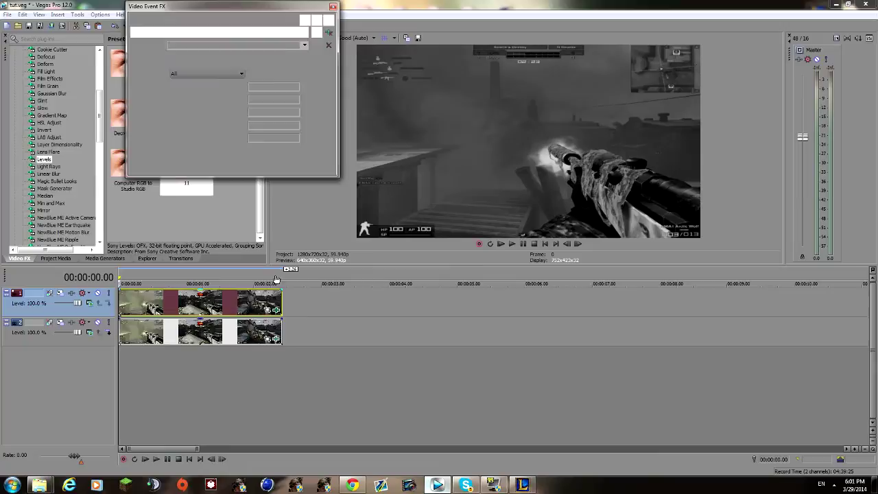
left_click(329, 32)
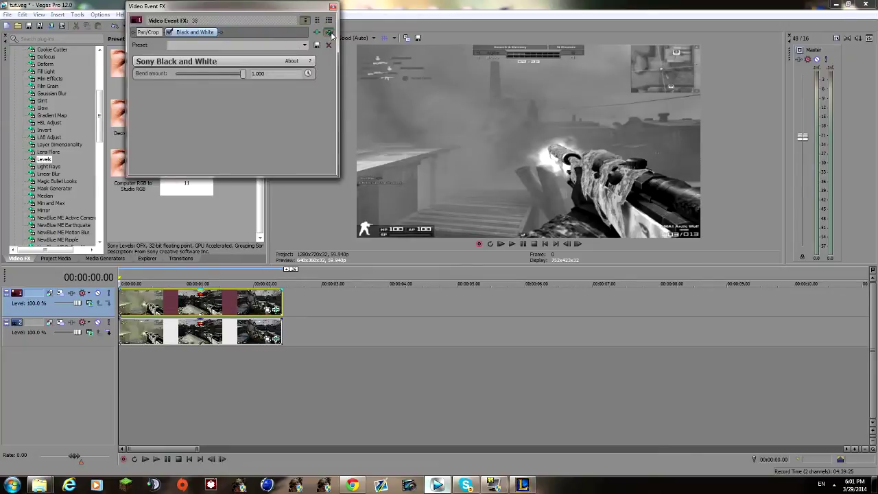
left_click(329, 33)
left_click(332, 6)
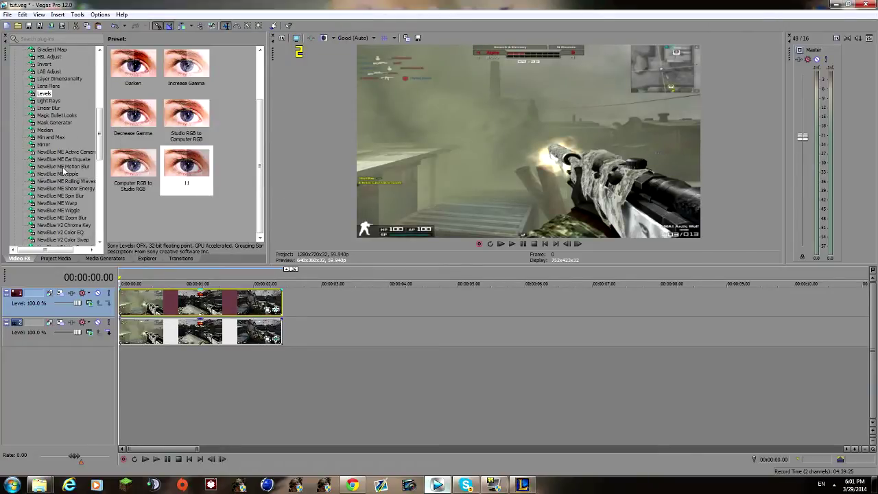
Step: Add the Cookie Cutter effect with the (Default) preset to the upper clip
scroll(64, 170, "up", 4)
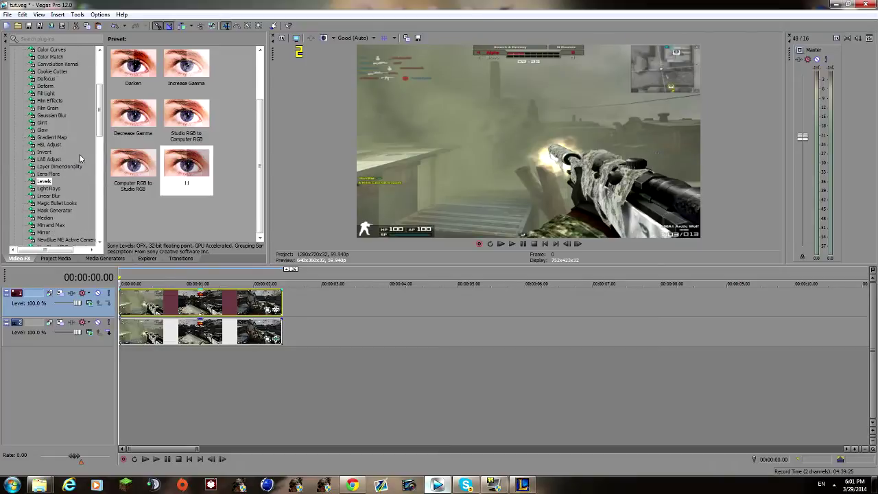
scroll(76, 159, "up", 5)
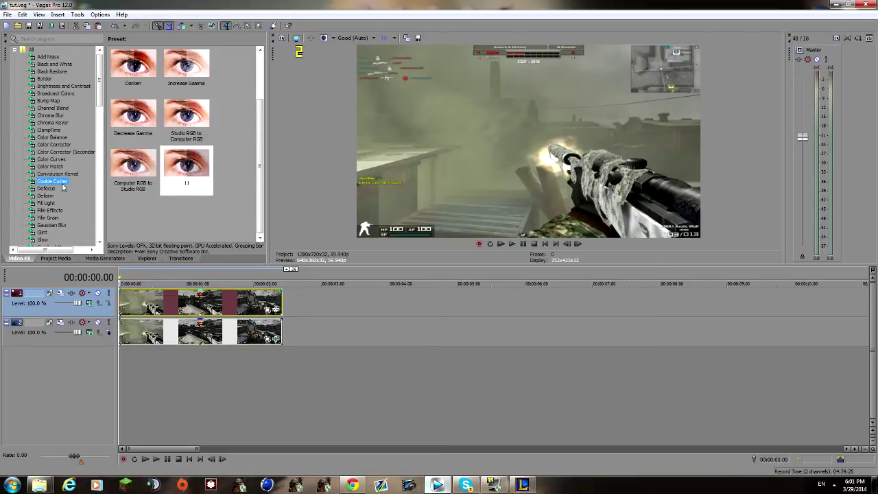
left_click_drag(134, 83, 165, 300)
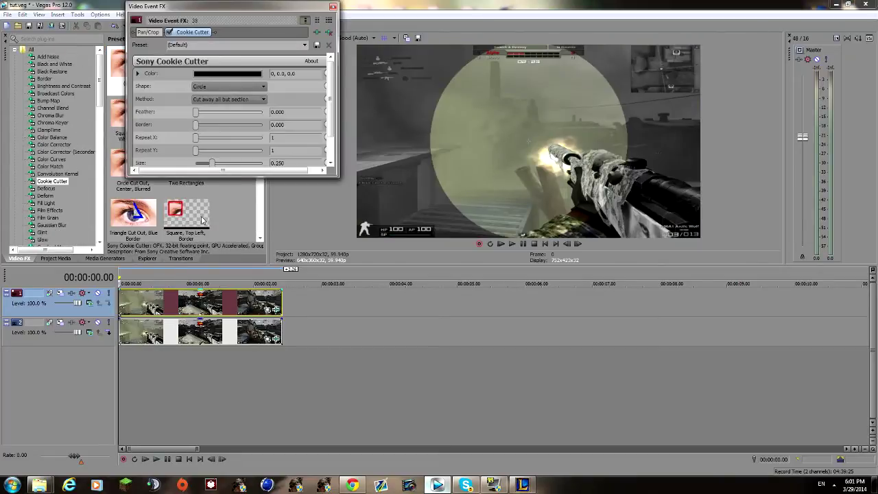
Step: Set the Cookie Cutter shape to Oval side and its feather to 0.109
left_click(225, 86)
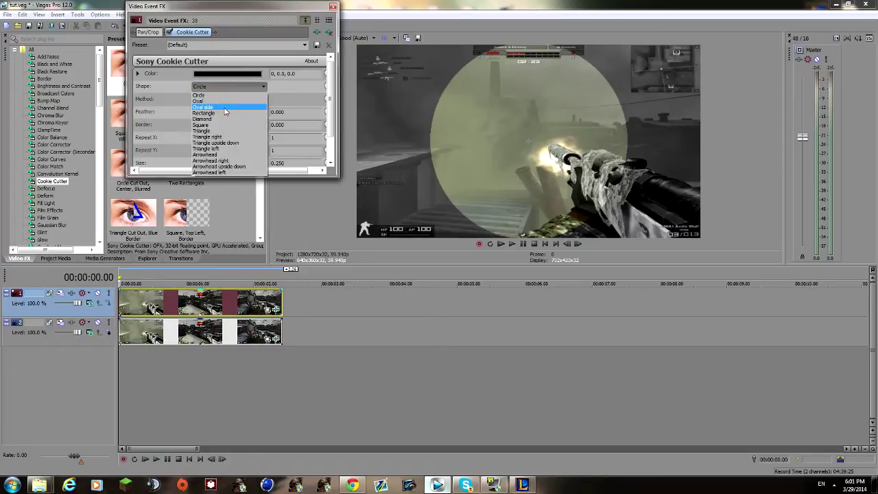
left_click(225, 107)
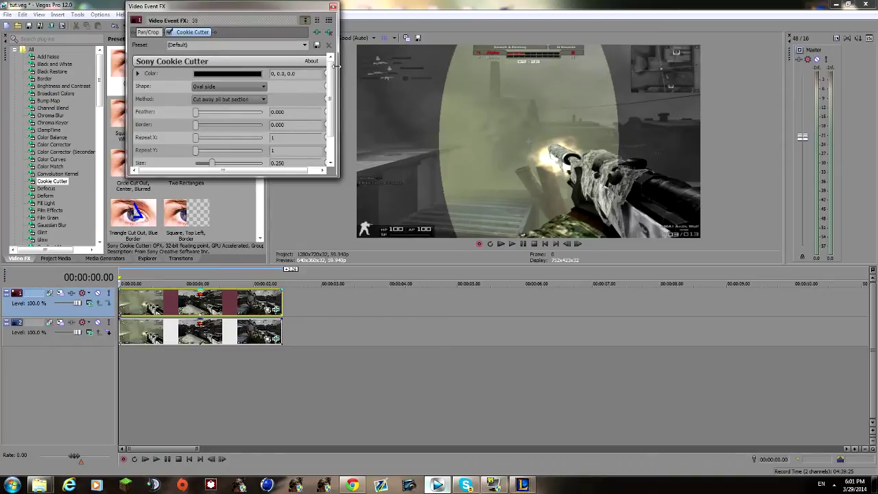
left_click_drag(334, 66, 414, 66)
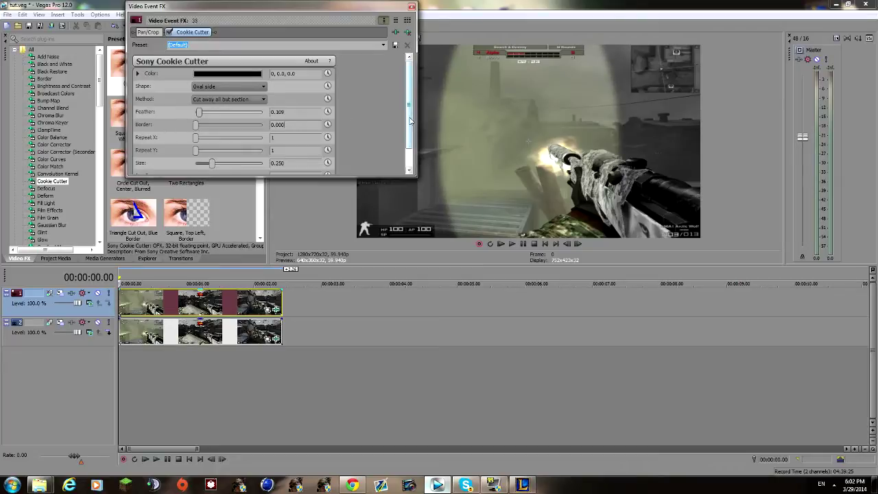
Step: Set the Cookie Cutter size to 0.000 and turn on Size animation with a keyframe at the first frame
left_click_drag(410, 121, 412, 144)
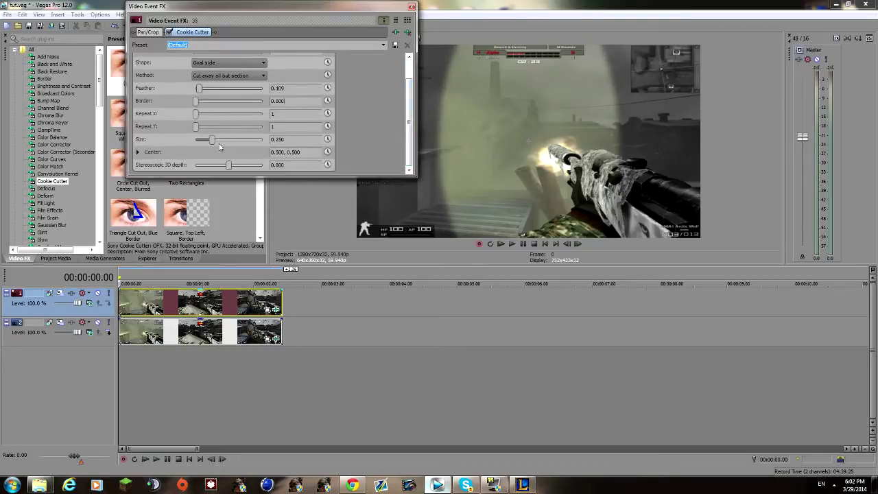
left_click_drag(212, 140, 175, 143)
left_click(328, 140)
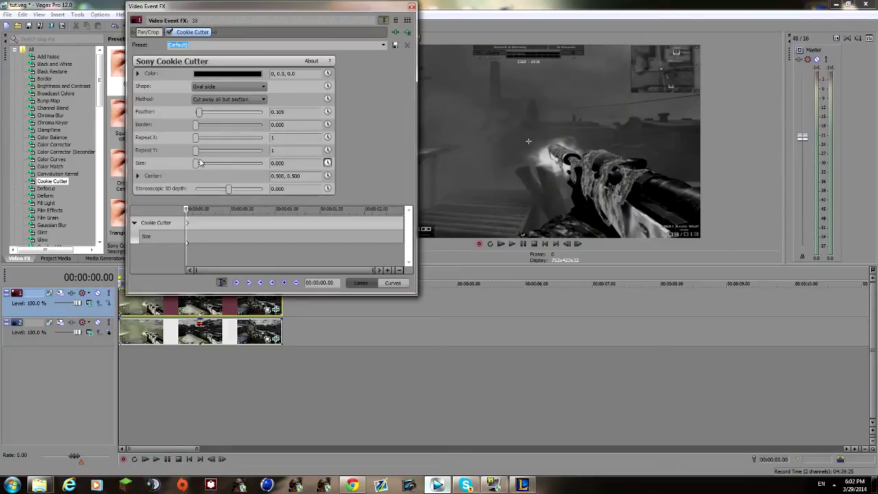
left_click_drag(195, 165, 184, 166)
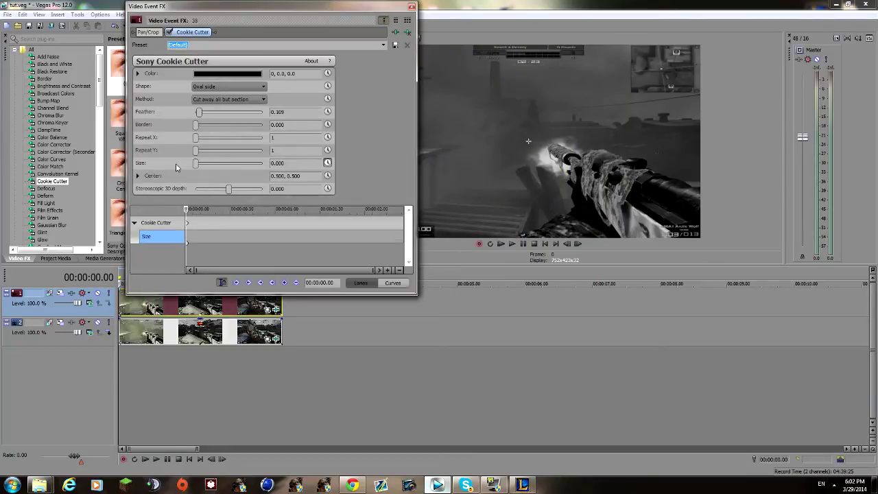
left_click(190, 229)
left_click(186, 228)
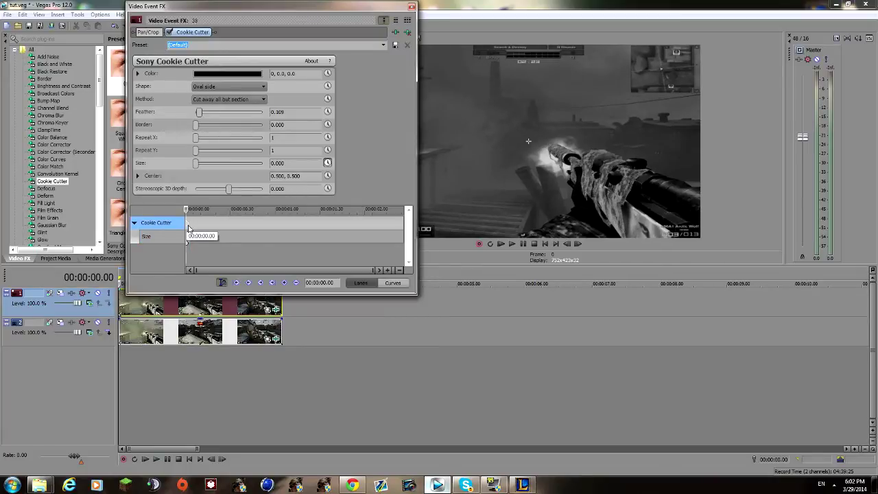
Step: Add a Cookie Cutter Size keyframe with the value 0.180 at 00:00:00.03
key("Right")
key("Right")
key("Left")
key("Left")
key("Right")
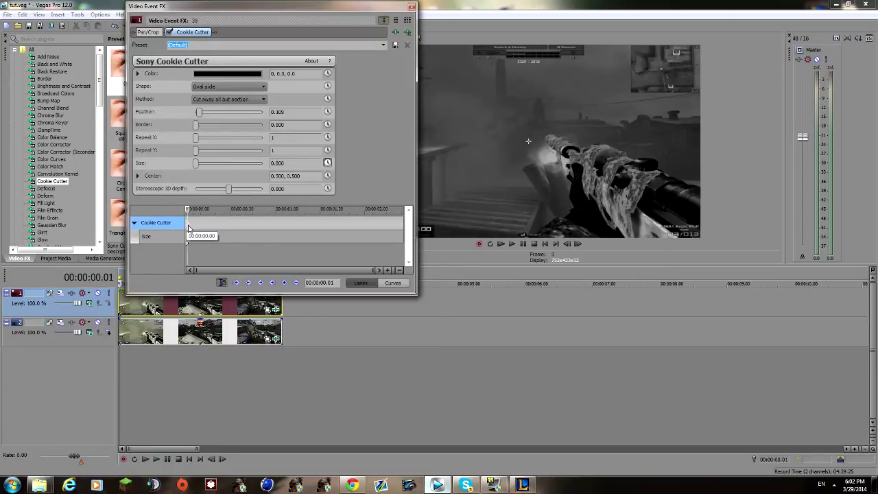
key("Right")
key("Right")
left_click_drag(195, 164, 205, 166)
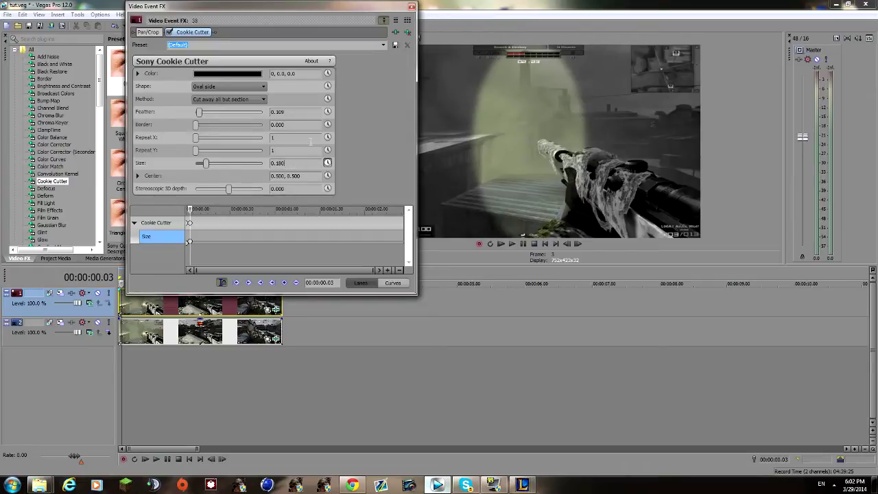
left_click(296, 150)
left_click(191, 224)
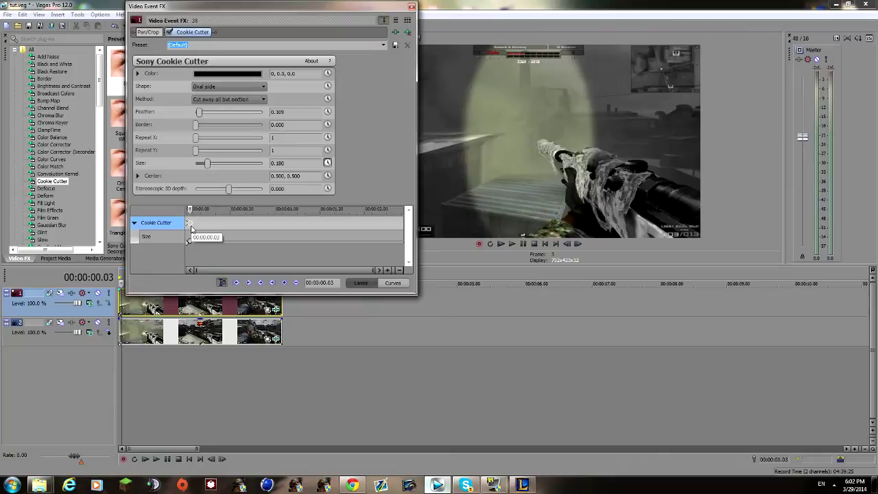
Step: Add a Cookie Cutter Size keyframe with the value 0.449 at 00:00:00.13
scroll(190, 227, "up", 3)
scroll(190, 227, "down", 3)
scroll(199, 231, "up", 2)
left_click(205, 237)
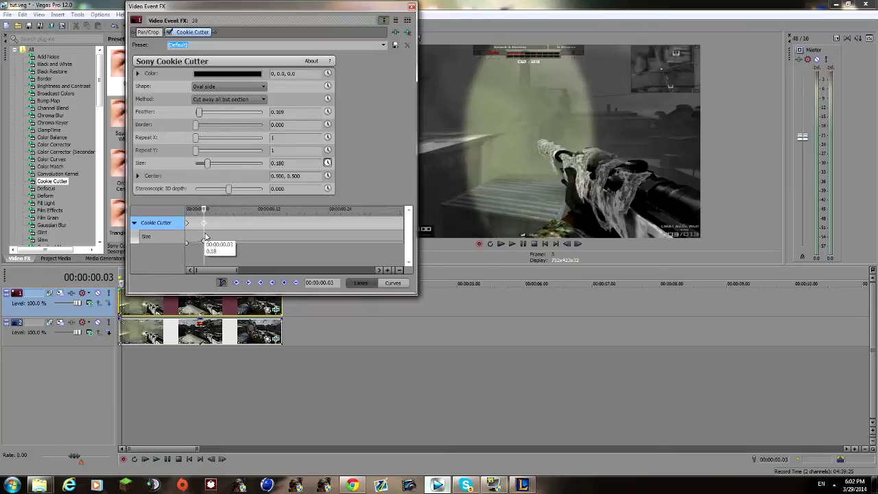
key("space")
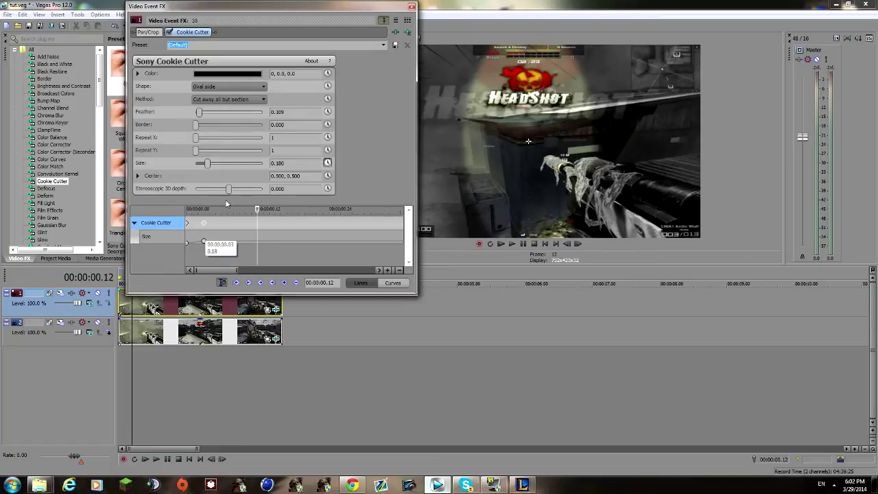
left_click_drag(209, 168, 227, 169)
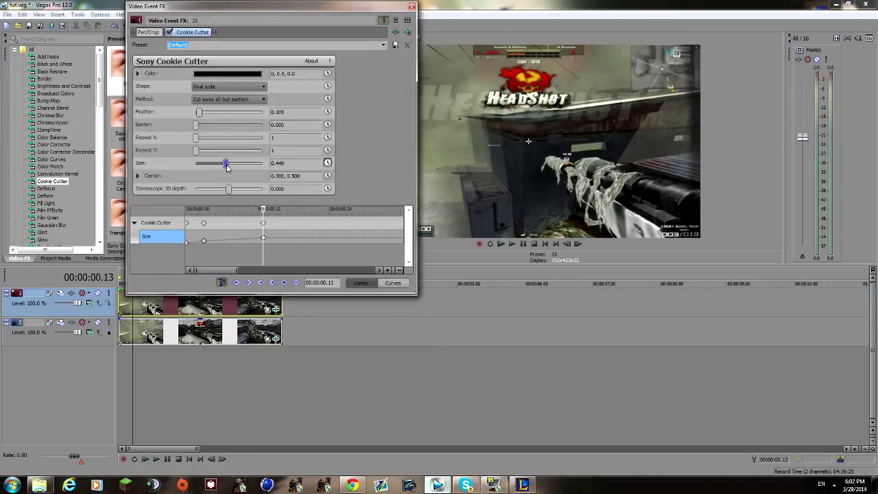
left_click(259, 222)
Step: Add a final Cookie Cutter Size keyframe with the value 1.000 at 00:00:00.18 and close the effect settings
scroll(233, 231, "down", 3)
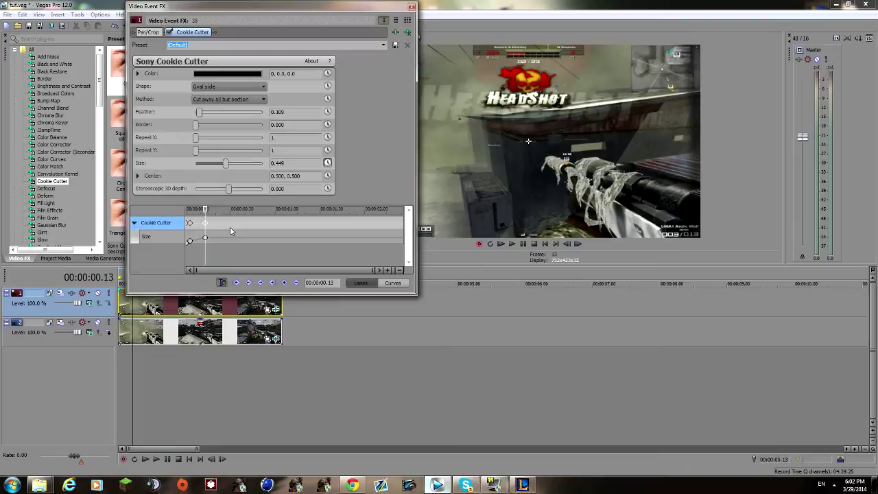
key("Right")
key("Right")
key("Right")
key("Right")
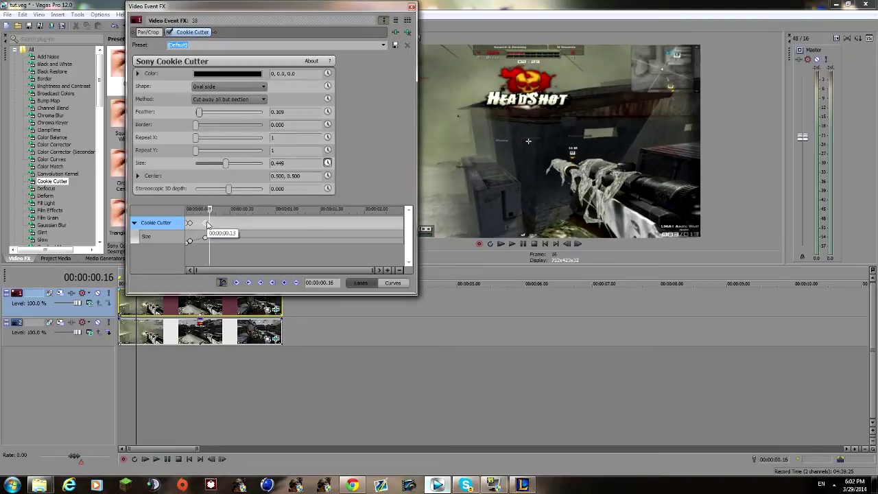
key("alt+Right")
left_click_drag(222, 165, 266, 173)
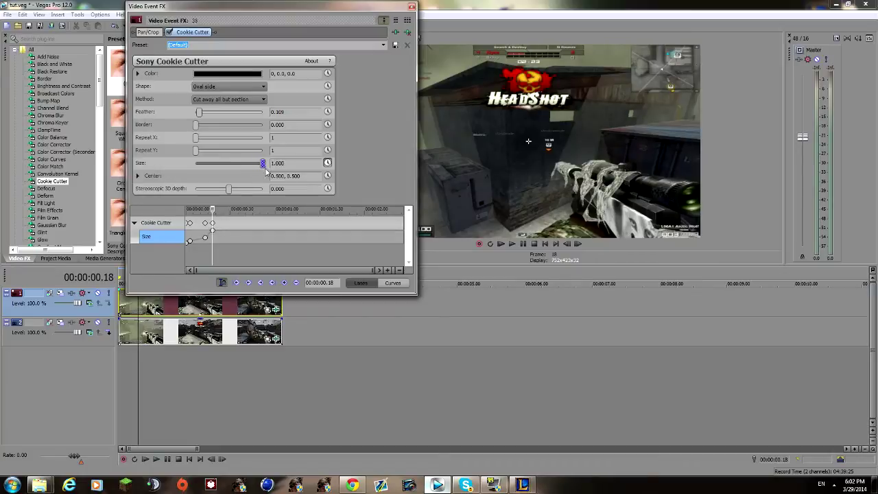
left_click(412, 7)
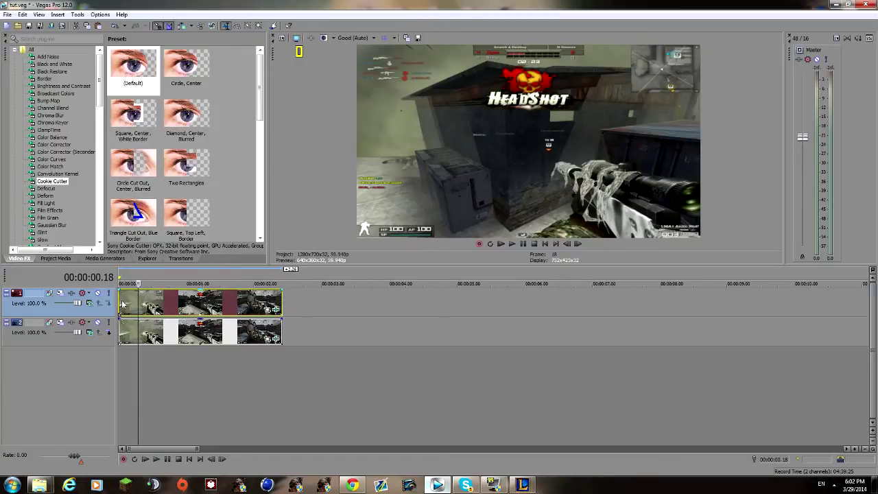
Step: Step back and forth frame by frame through the start of the clip to check the expanding oval reveal
left_click(123, 300)
key("Right")
key("Right")
key("Right")
key("Right")
key("Right")
key("Right")
key("Right")
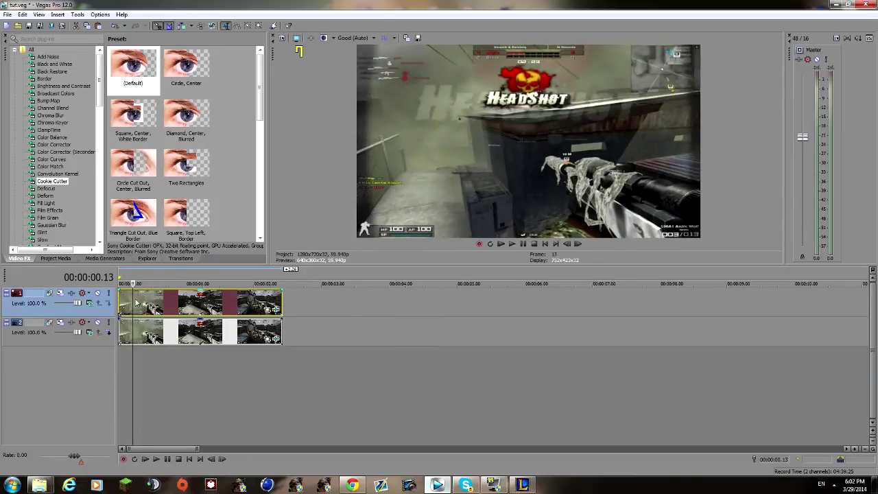
key("Left")
key("Left")
key("Left")
key("Left")
key("Left")
key("Left")
key("Left")
key("Left")
key("Left")
key("Left")
key("Left")
key("Left")
key("Left")
key("Right")
key("Right")
key("Right")
key("Right")
key("Right")
key("Right")
key("Right")
key("Right")
key("Right")
key("Right")
key("Right")
key("Right")
key("Right")
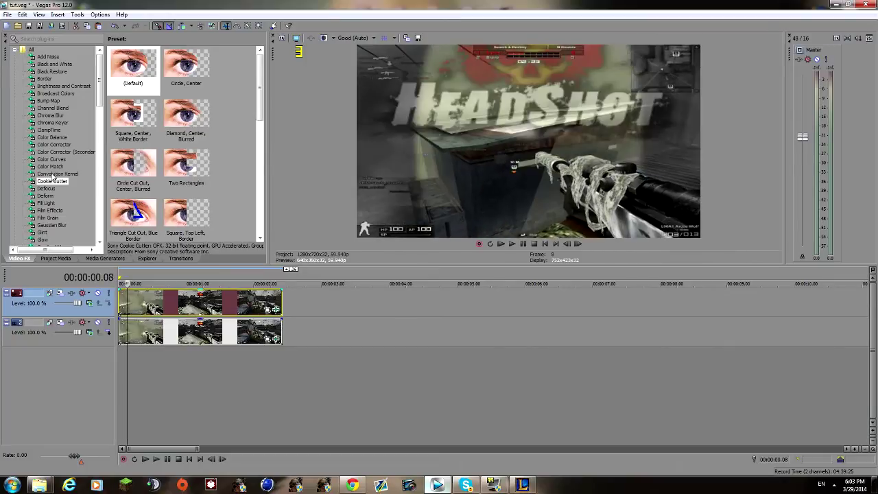
Step: Add the Light Rays effect with the Weak Light Rays preset to the upper clip and raise its strength to about 0.3
scroll(387, 163, "down", 6)
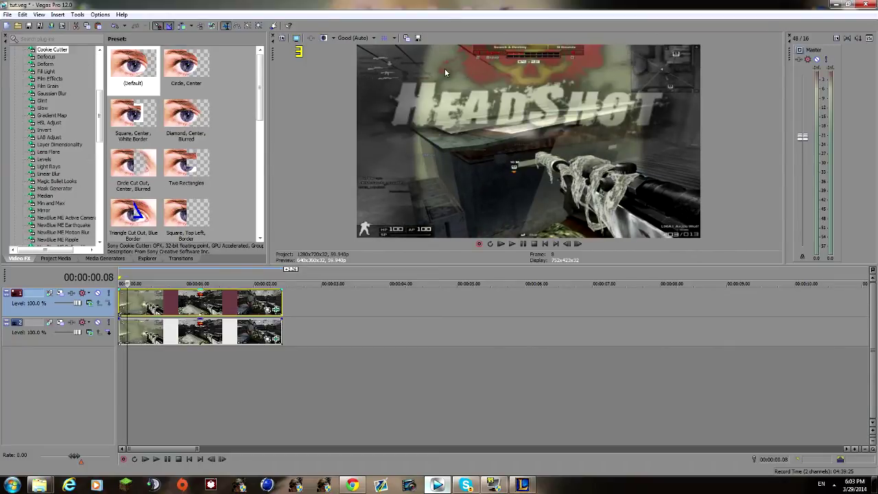
left_click(52, 174)
left_click(49, 167)
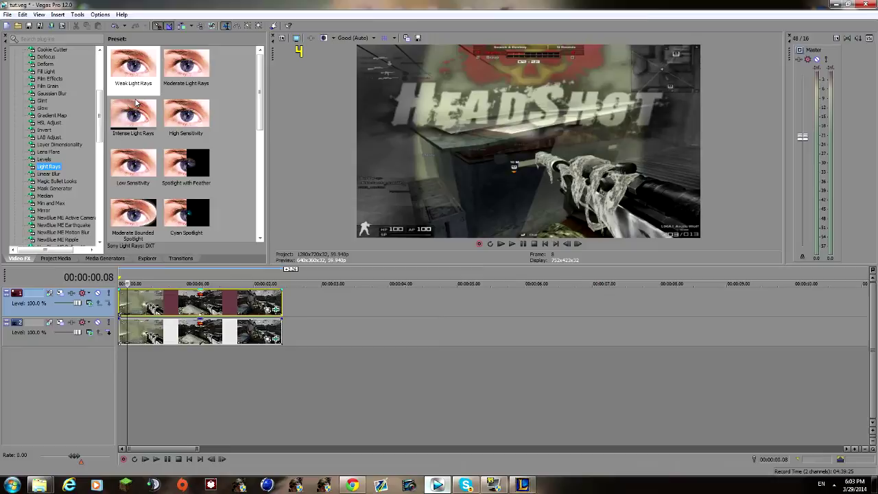
left_click_drag(137, 71, 157, 300)
left_click_drag(141, 88, 162, 303)
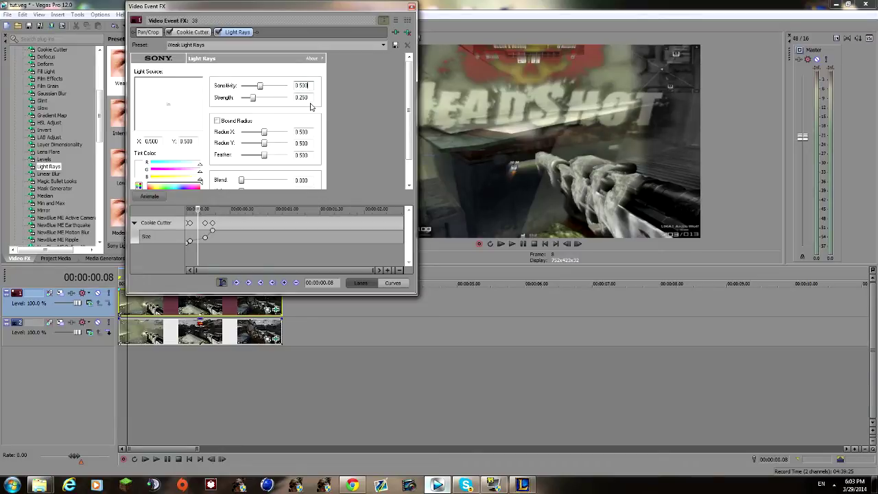
left_click_drag(259, 101, 261, 101)
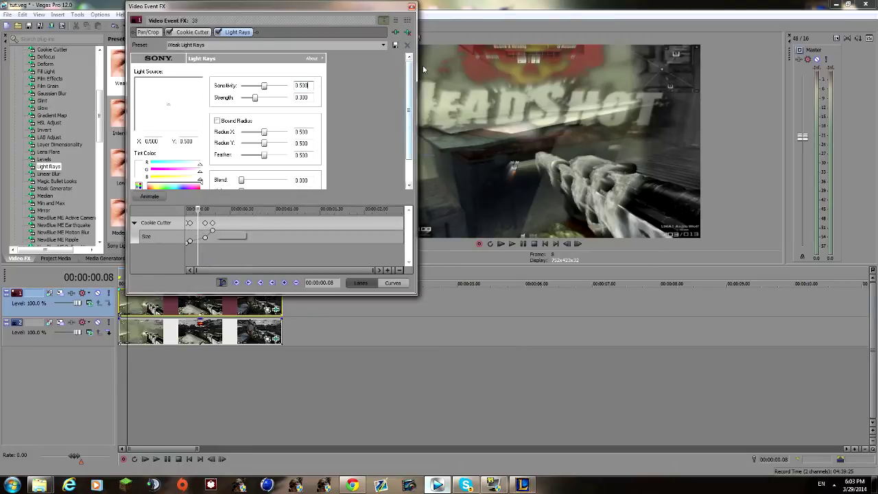
Step: Close the effect settings and play the clip from its start to preview the reveal with light rays
left_click(412, 6)
left_click(120, 300)
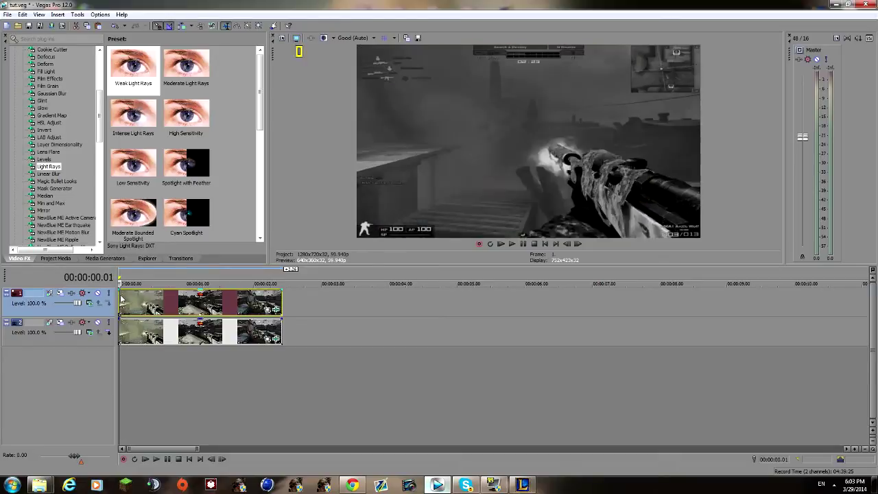
key("space")
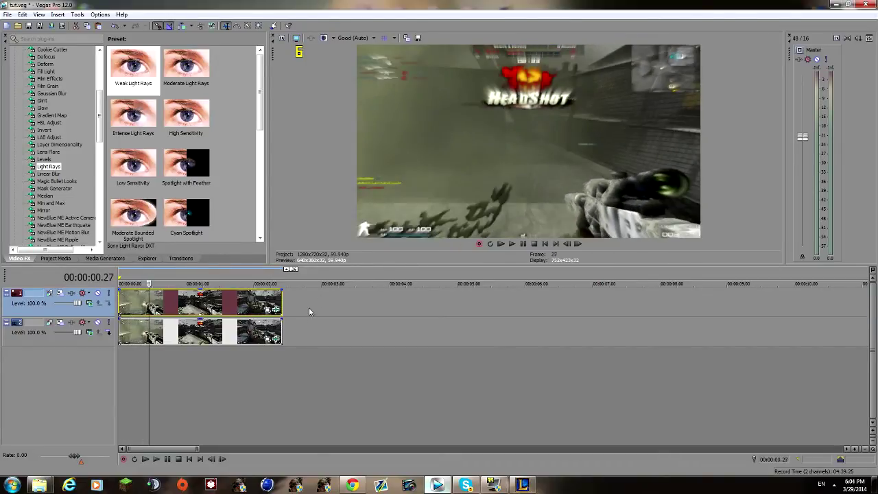
Step: Turn on keyframe animation for the upper clip's Light Rays effect and go to its first keyframe
left_click(275, 309)
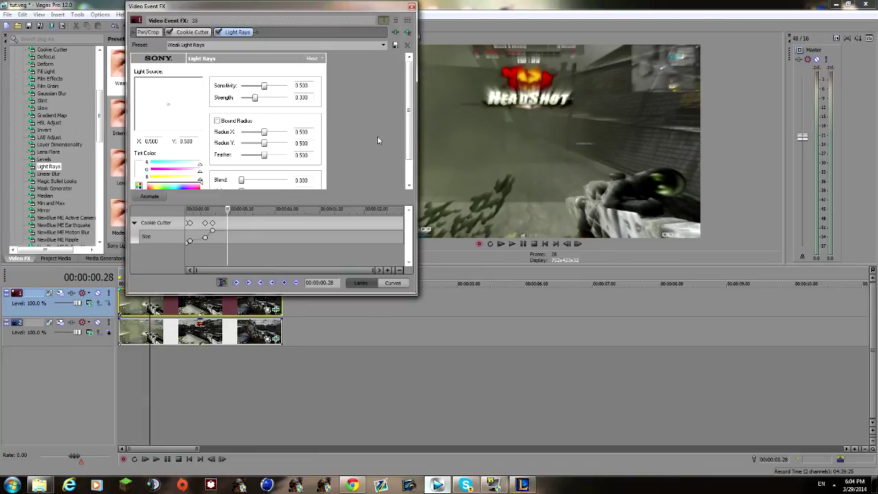
left_click(410, 179)
scroll(409, 137, "up", 3)
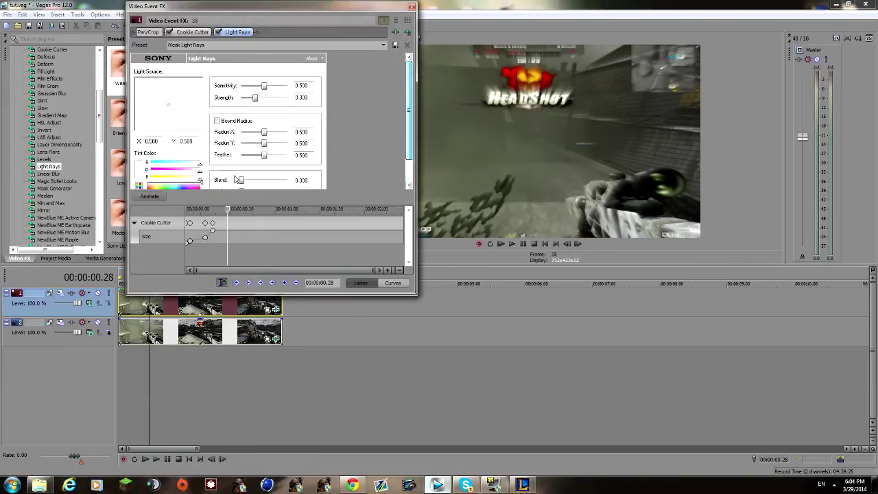
left_click(150, 197)
left_click(189, 252)
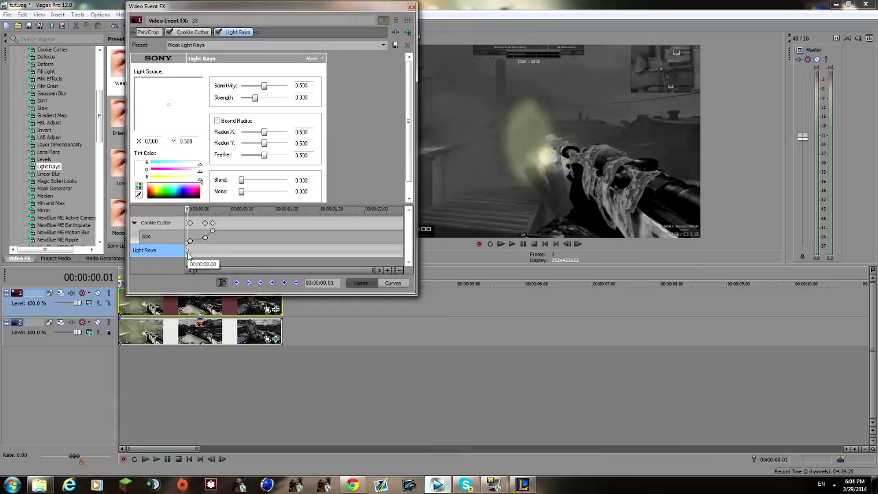
Step: Add a Light Rays keyframe at 00:00:00.13 on the upper clip with sensitivity and strength lowered to about 0.16
left_click(186, 250)
scroll(188, 252, "up", 3)
left_click(198, 253)
left_click(218, 251)
scroll(222, 249, "down", 3)
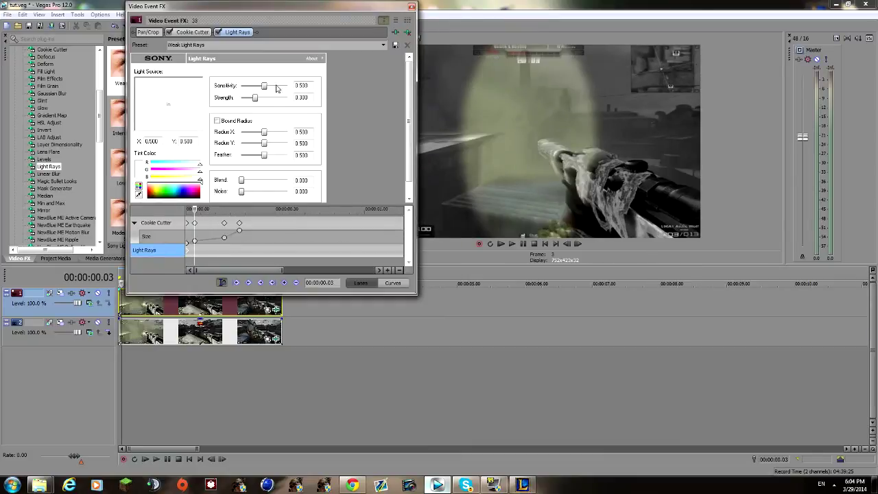
key("Right")
key("Right")
key("Right")
key("Right")
key("Right")
key("Right")
key("Right")
key("Right")
key("Right")
key("Right")
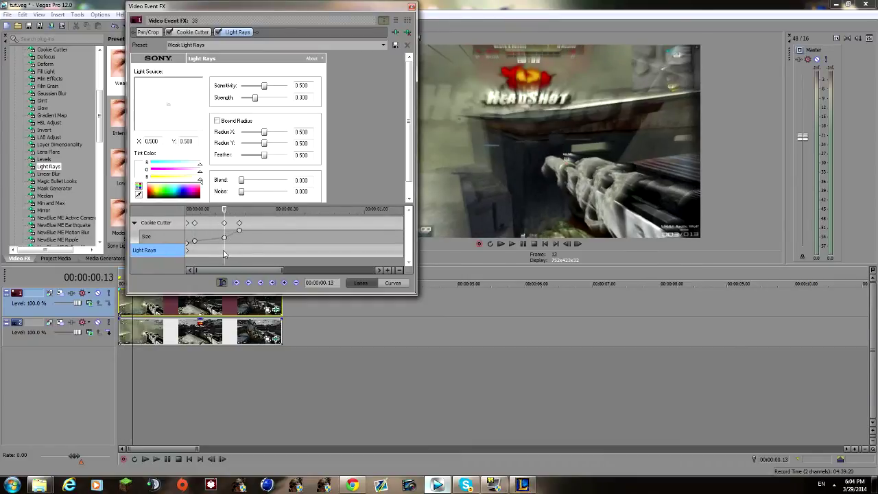
left_click_drag(255, 98, 249, 89)
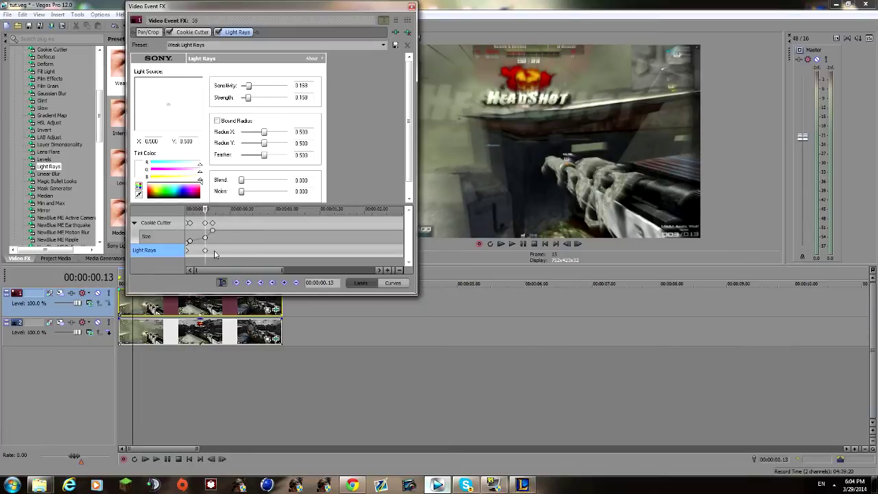
Step: Add a Light Rays keyframe at 00:00:00.18 with strength 0 and minimum sensitivity, and preview the clip from its start
left_click(215, 254)
scroll(215, 254, "up", 4)
key("Left")
key("Left")
key("Right")
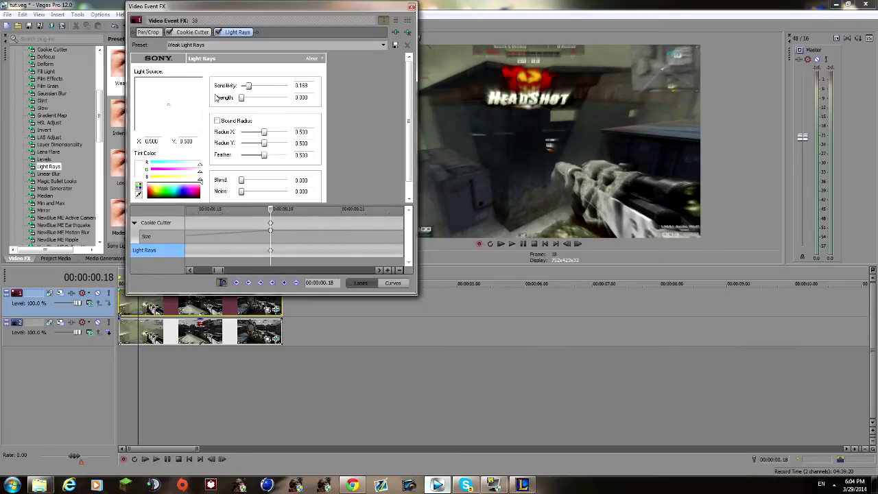
left_click_drag(249, 87, 233, 85)
left_click(412, 8)
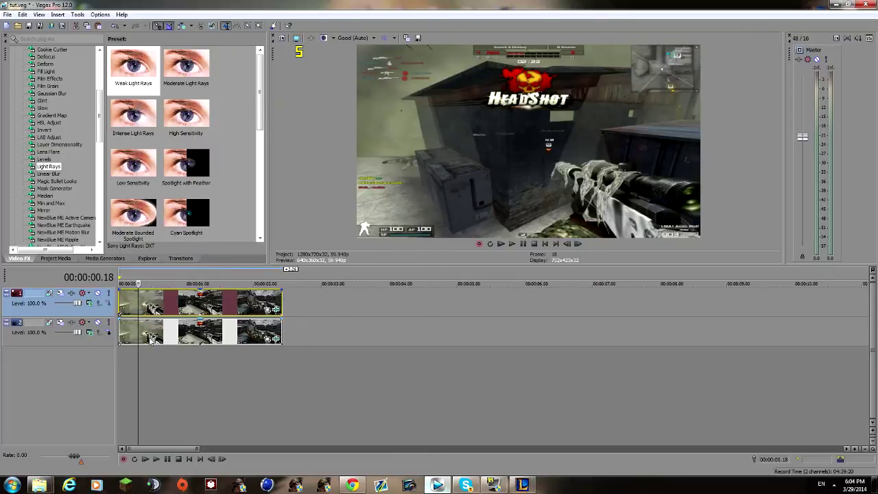
left_click(126, 346)
key("space")
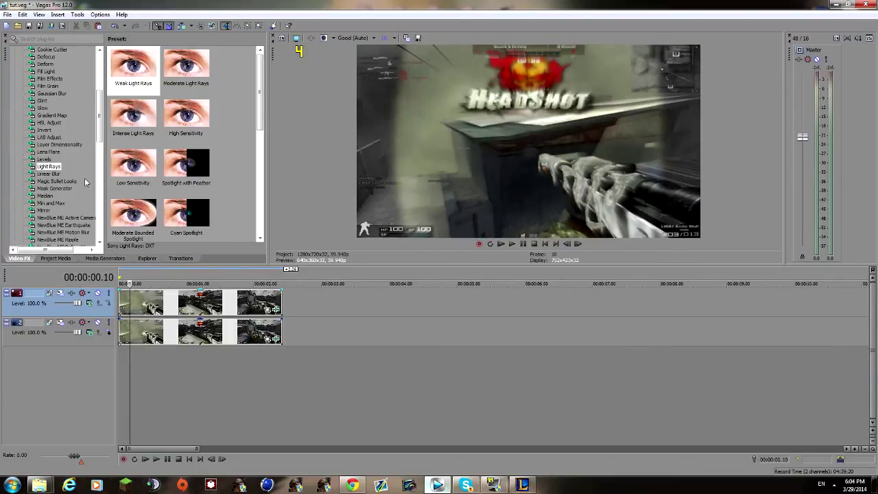
Step: Try the Color Corrector's Drop blue flash preset on the upper clip and remove the effect again
scroll(71, 158, "up", 6)
left_click(55, 145)
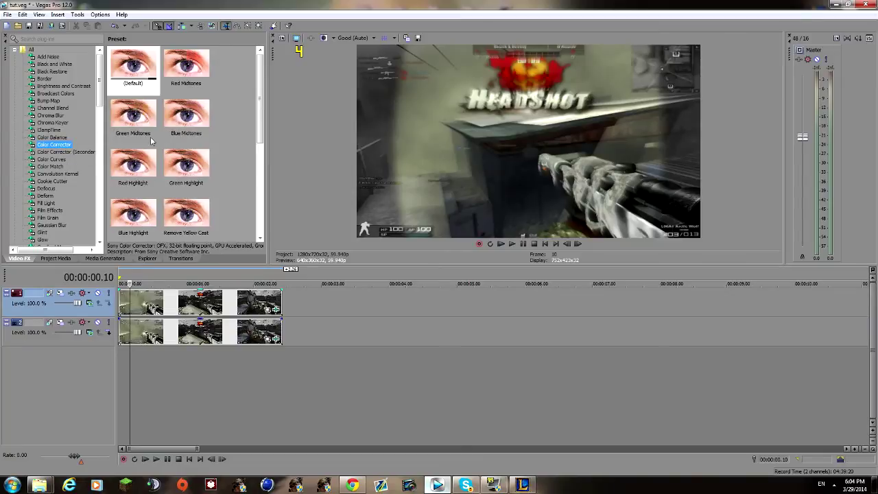
scroll(258, 122, "down", 3)
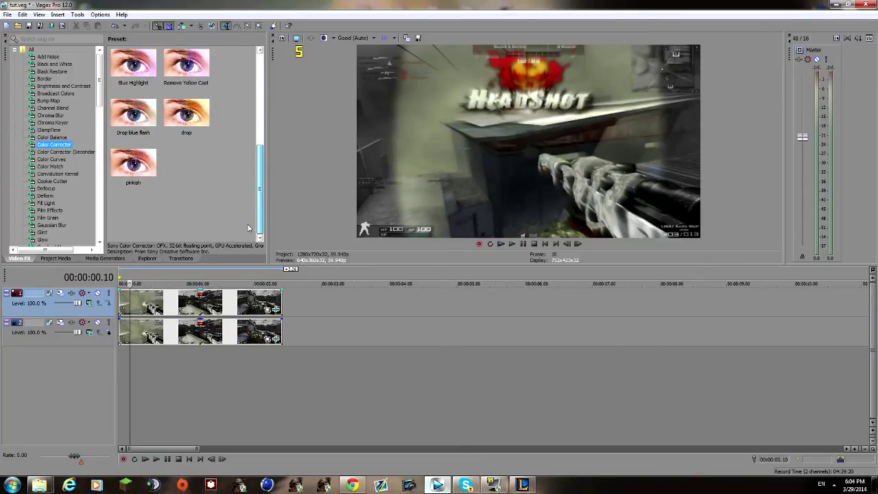
left_click_drag(133, 115, 170, 327)
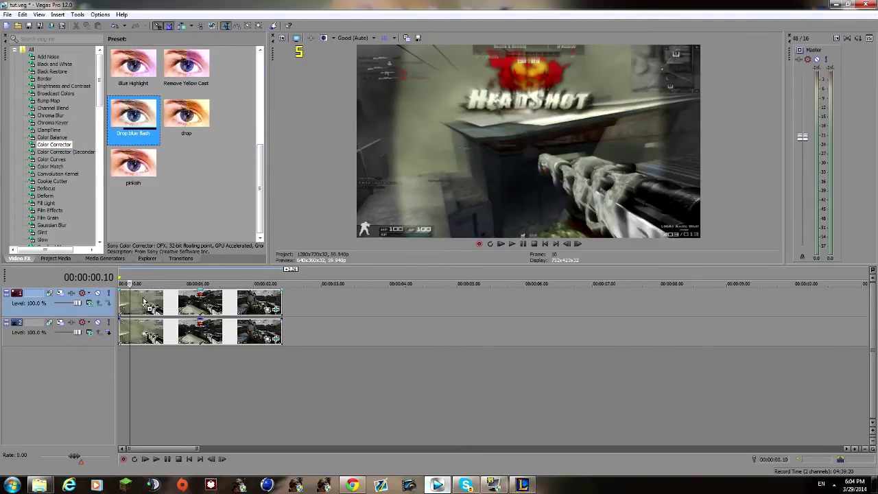
left_click_drag(143, 301, 145, 302)
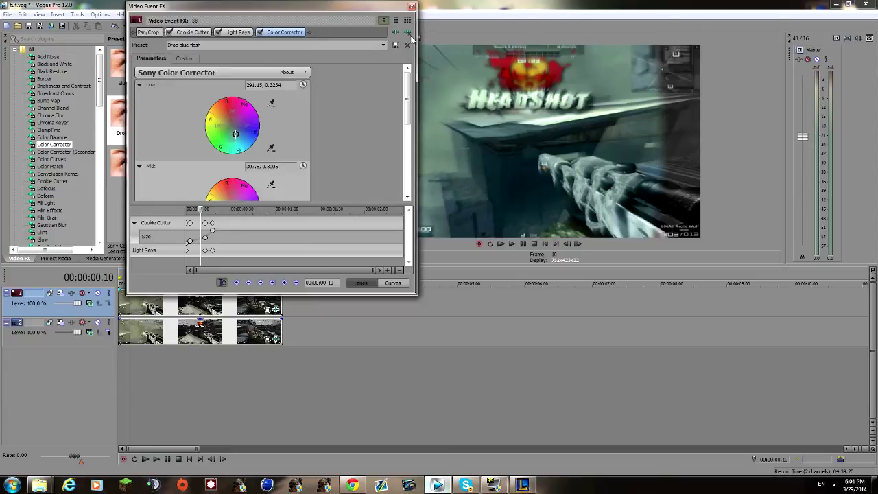
left_click_drag(381, 11, 297, 20)
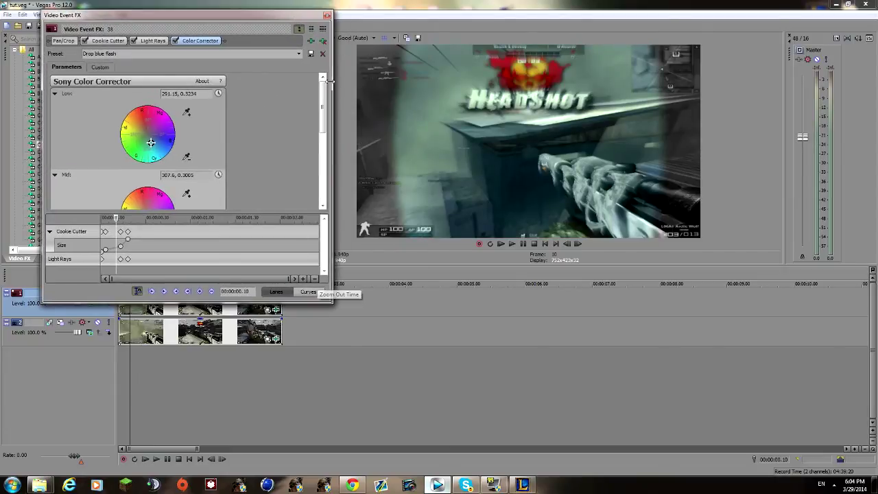
left_click(322, 40)
left_click(327, 15)
Step: Add the Magic Bullet Looks effect with the 1234 2# preset to the upper clip and close its settings
scroll(68, 186, "down", 10)
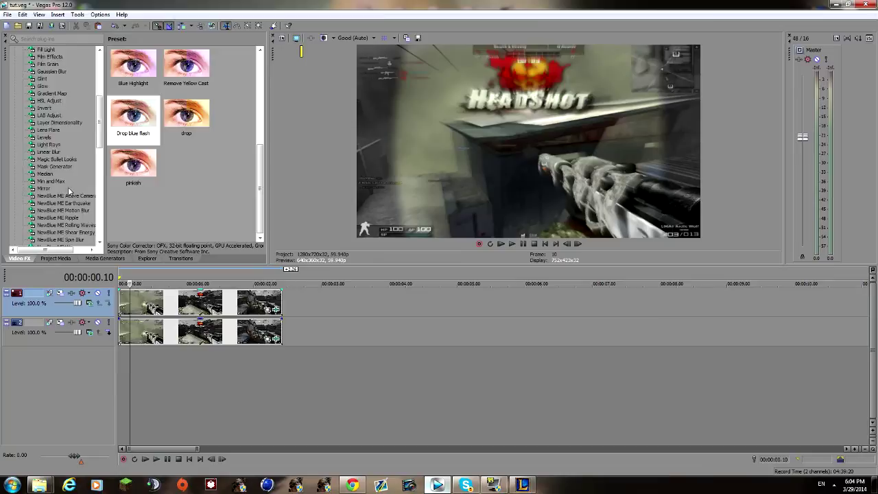
left_click(57, 115)
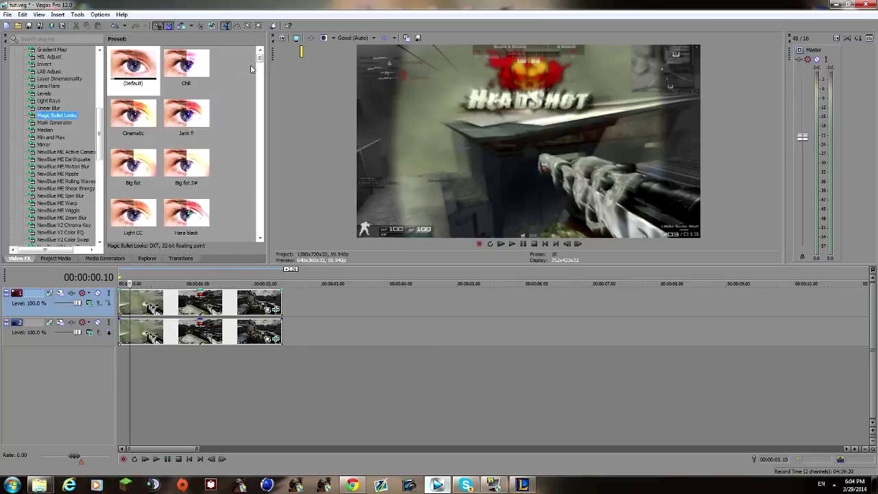
scroll(192, 144, "down", 6)
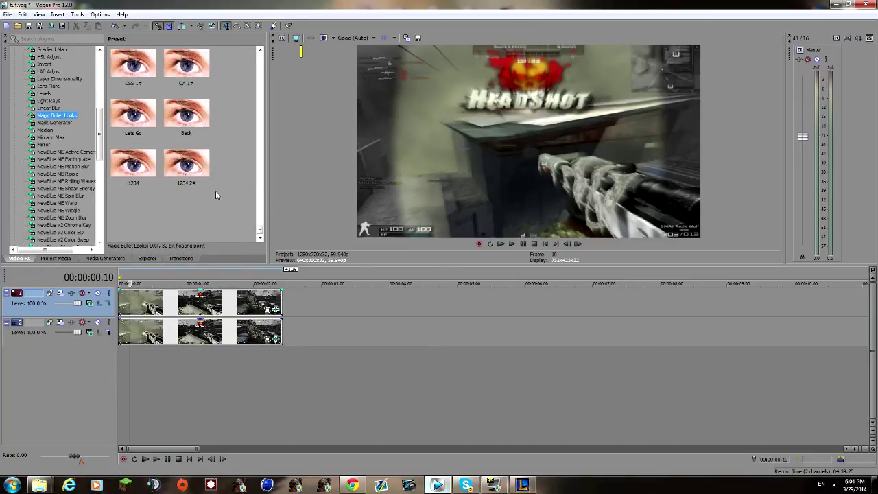
left_click(186, 172)
left_click(142, 173)
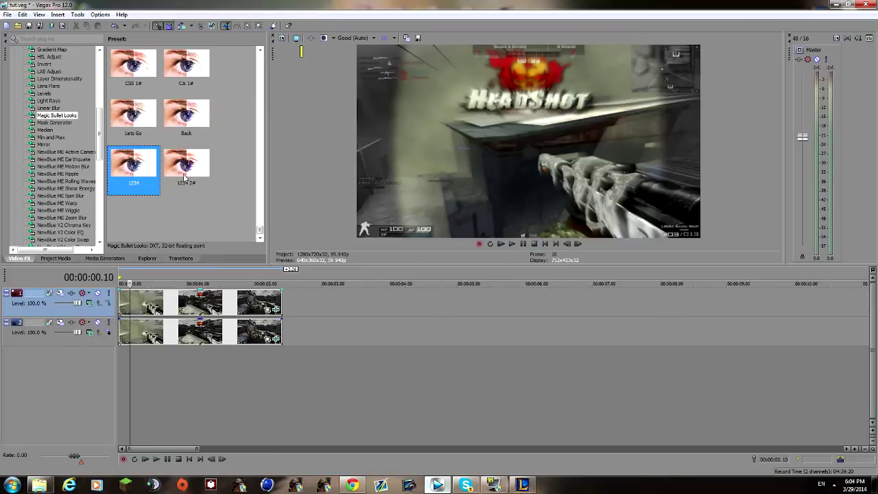
left_click_drag(184, 174, 168, 305)
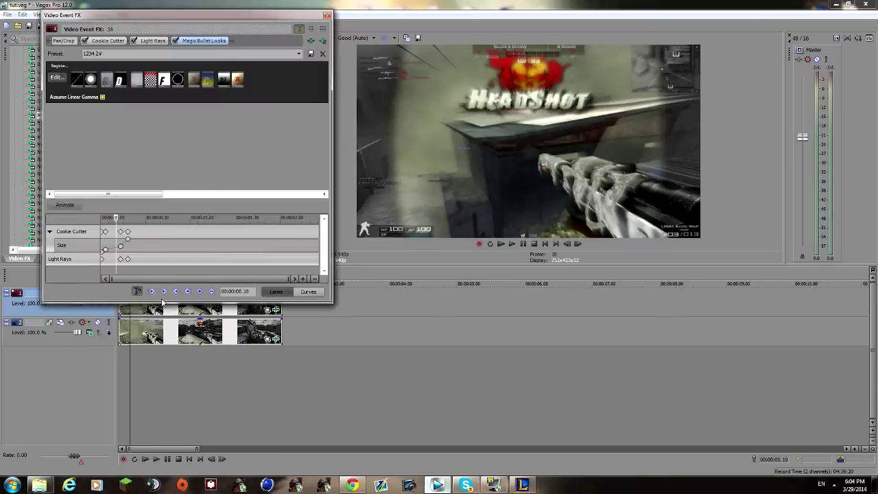
left_click(327, 15)
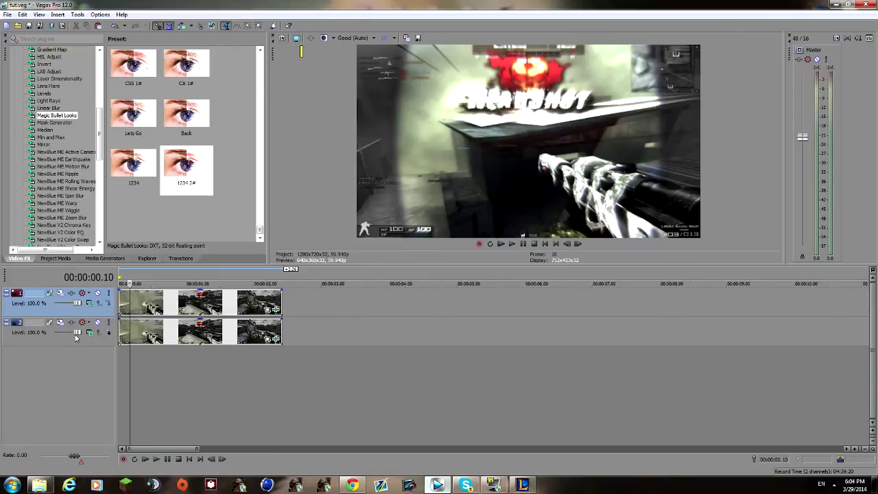
Step: Step frame by frame from the start of the clip to check the oval reveal with the new look
left_click(124, 302)
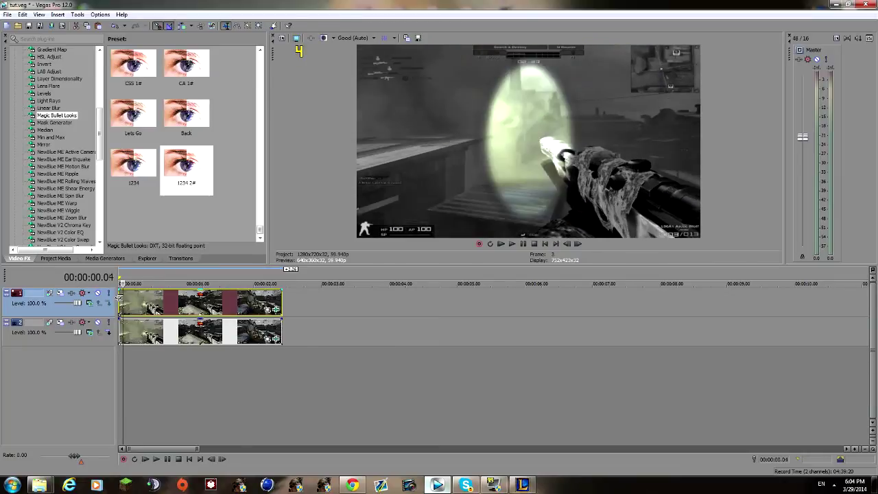
key("Right")
key("Right")
key("Right")
key("Right")
key("Right")
key("Right")
key("Right")
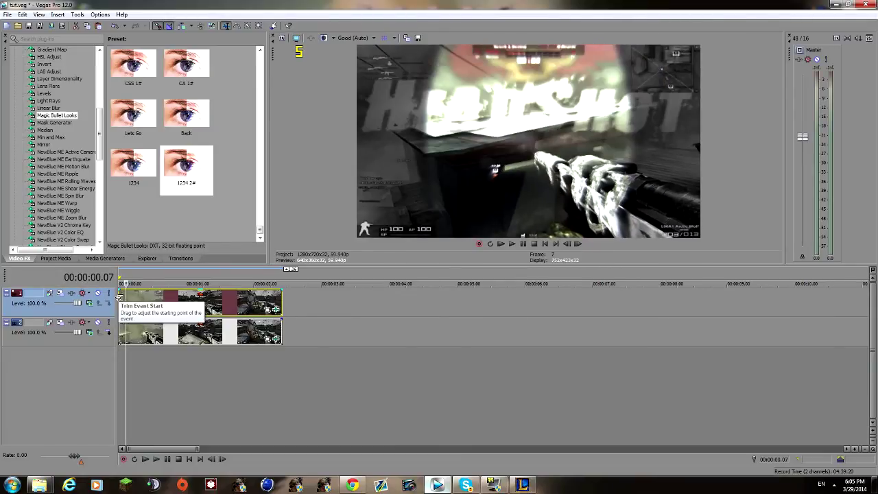
Step: Try the TV Simulator effect with the Reset to None preset on the upper clip, lowering line sync to about 0.83
scroll(65, 181, "down", 6)
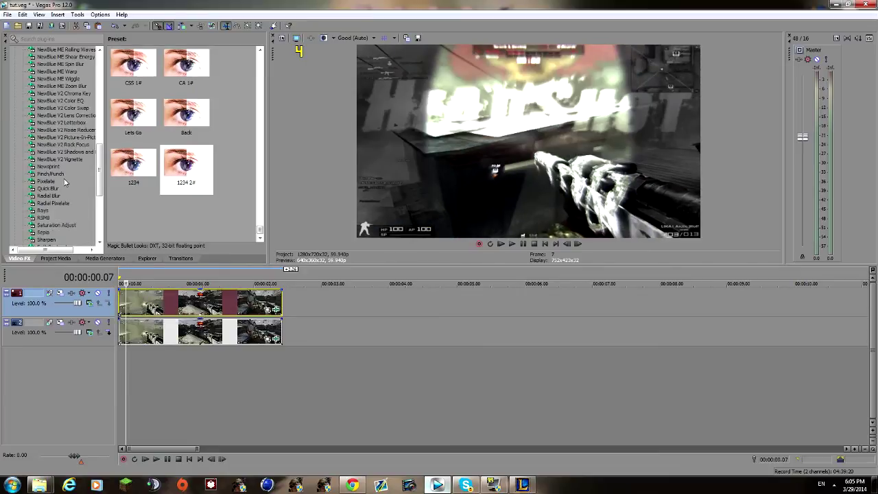
scroll(65, 182, "down", 6)
left_click(59, 175)
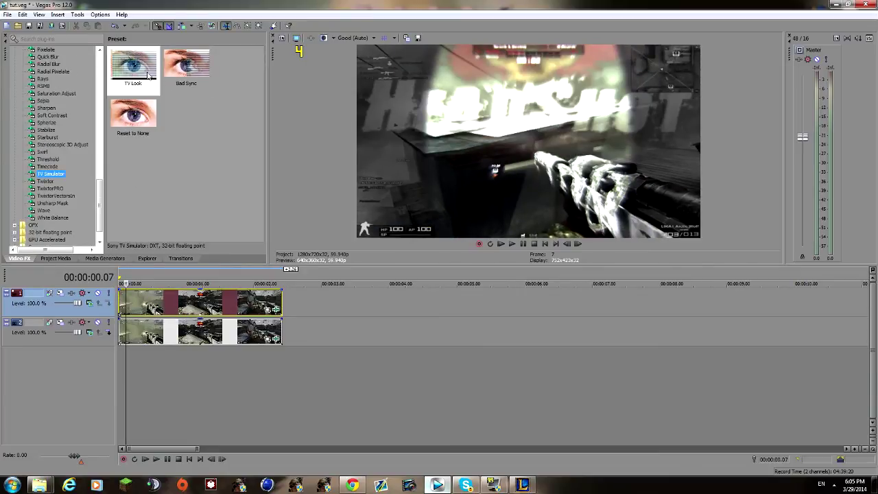
left_click_drag(133, 116, 127, 304)
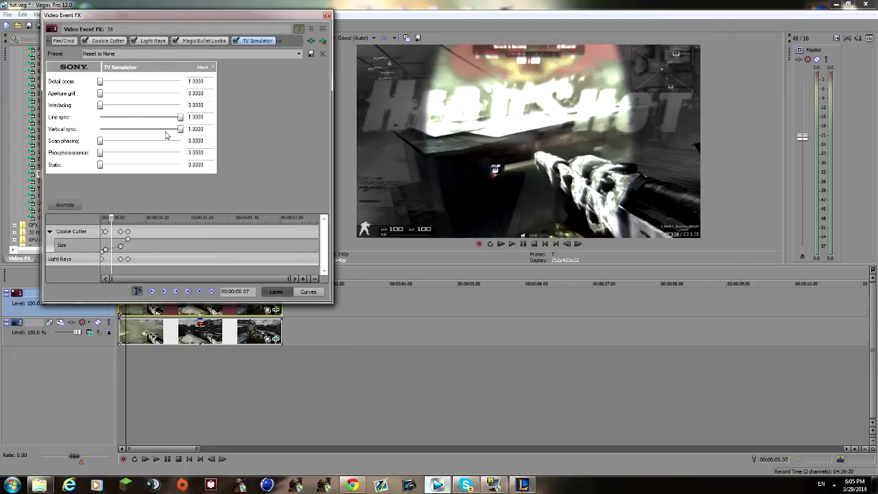
left_click_drag(174, 119, 166, 118)
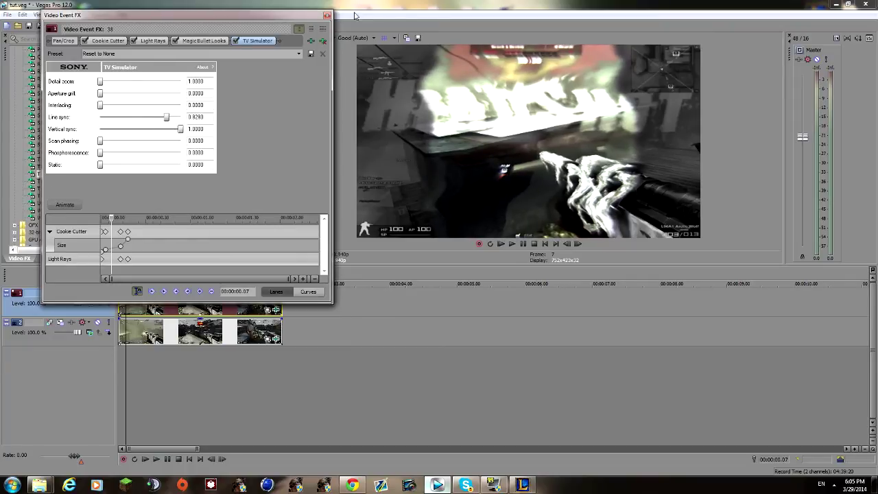
left_click(327, 15)
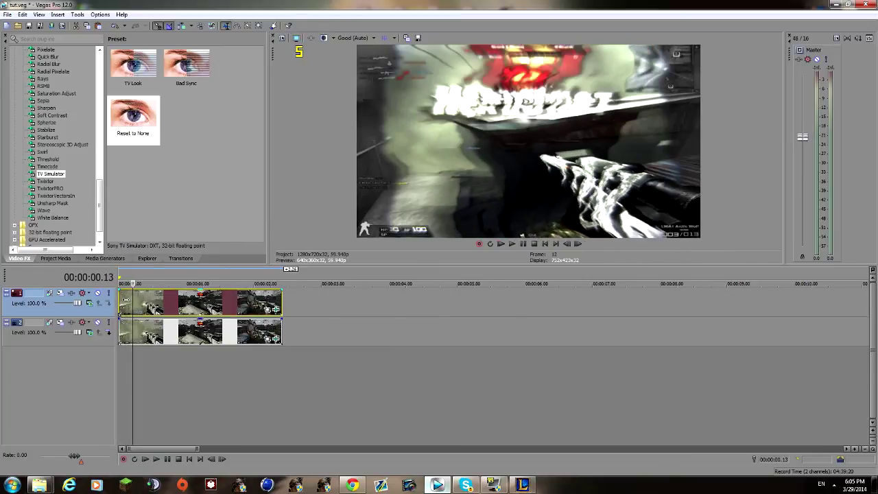
Step: Remove the TV Simulator effect from the upper clip and close the effect settings
left_click(275, 309)
left_click(321, 41)
left_click(327, 15)
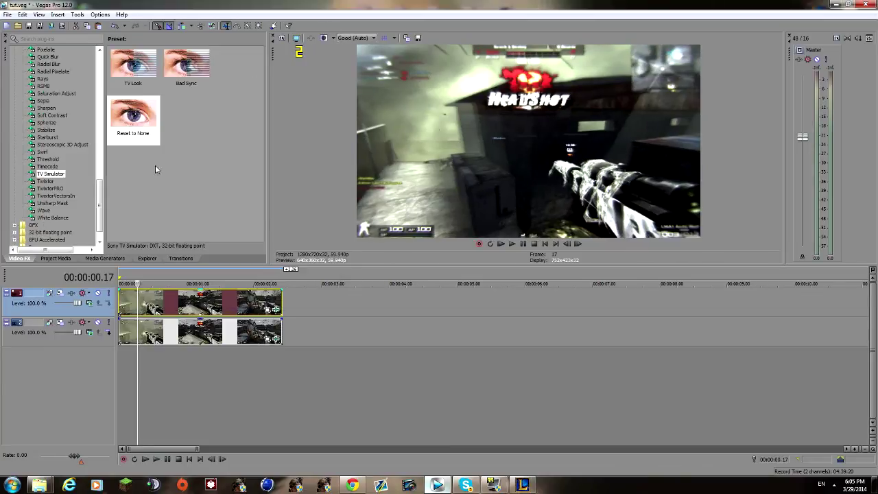
Step: Step forward and back through the frames of the reveal to check the remaining effects on the upper clip
key("Right")
key("Right")
key("Right")
key("Right")
key("Right")
key("Right")
key("Left")
key("Left")
key("Left")
key("Left")
key("Left")
key("Left")
key("Left")
key("Left")
key("Left")
key("Left")
key("Left")
key("Left")
key("Left")
key("Left")
key("Left")
key("Left")
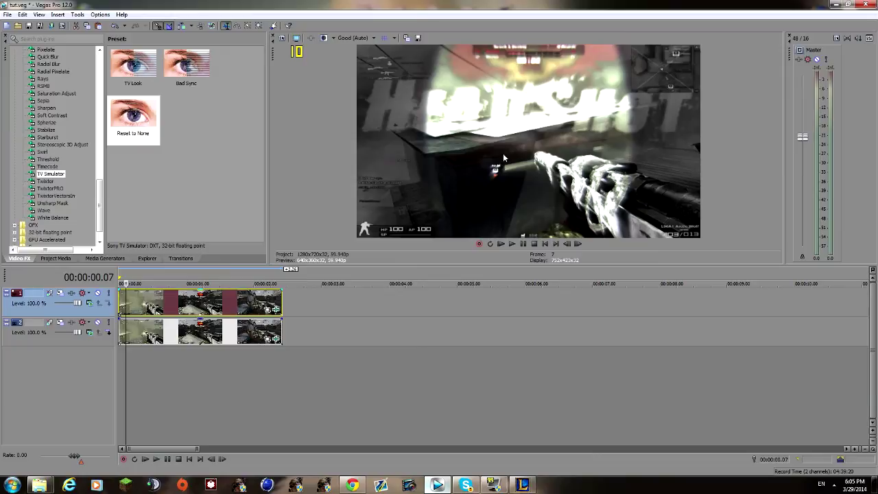
Step: Look through the video effects list for another effect for the upper clip
scroll(86, 172, "up", 10)
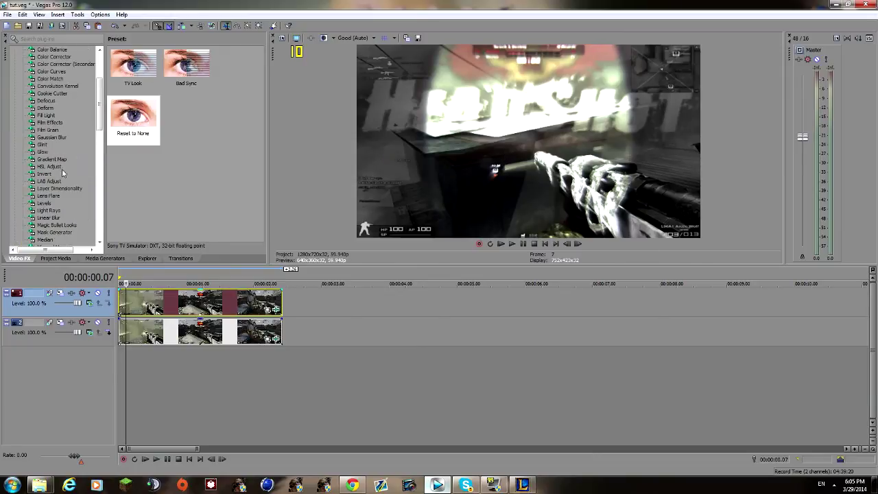